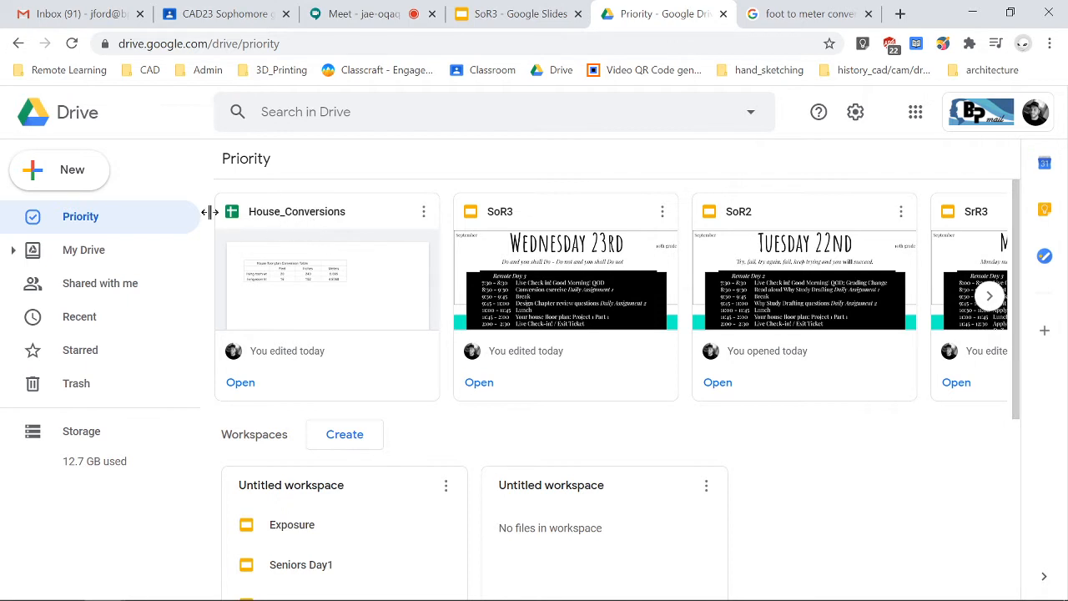
Step: Create a new blank Google Sheets spreadsheet from Drive
left_click(38, 182)
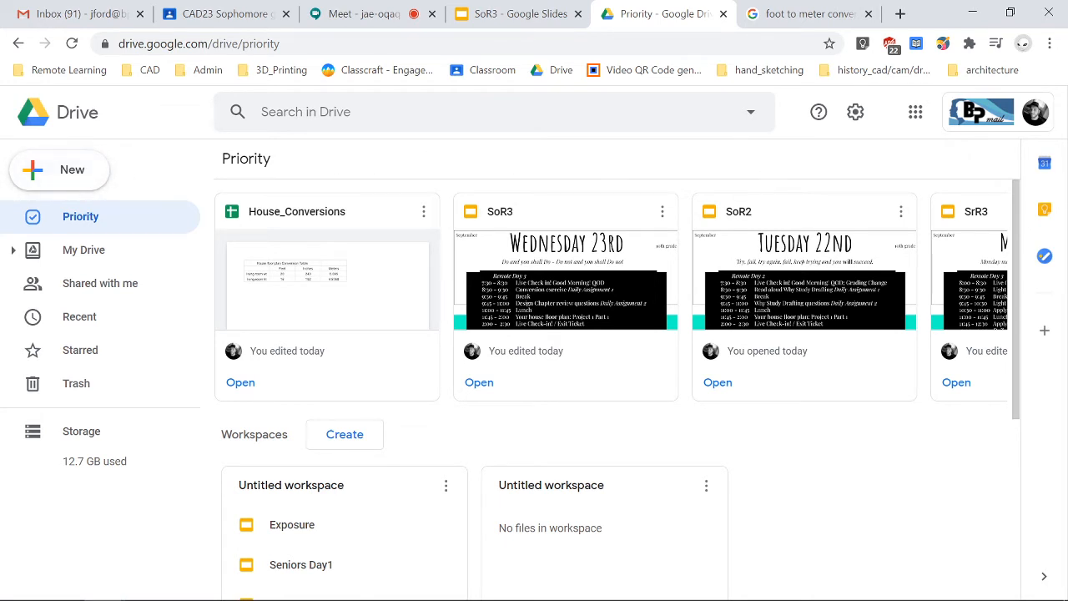
left_click(74, 178)
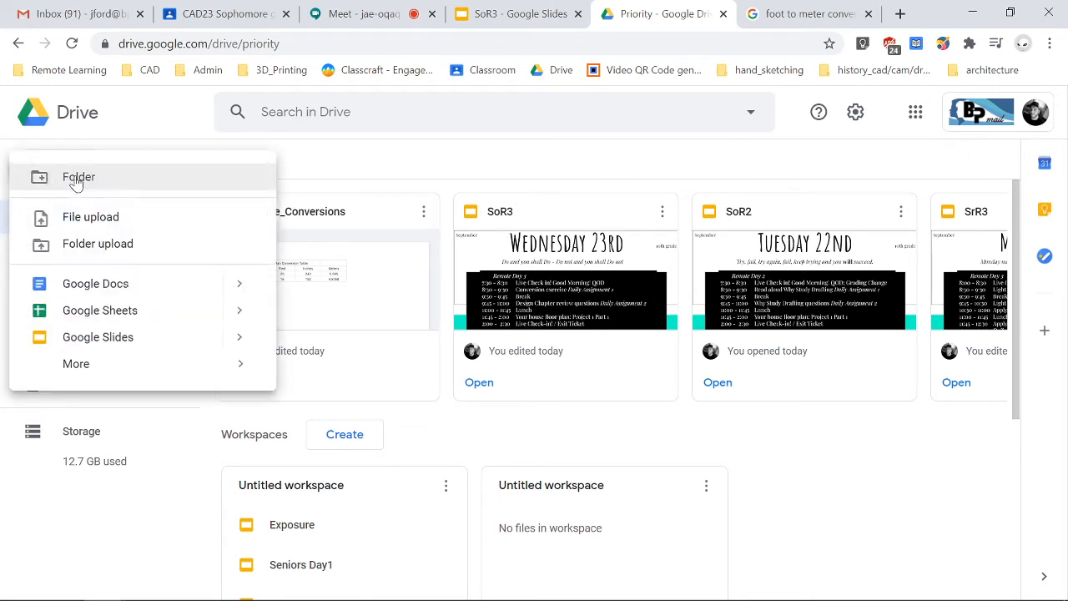
left_click(131, 315)
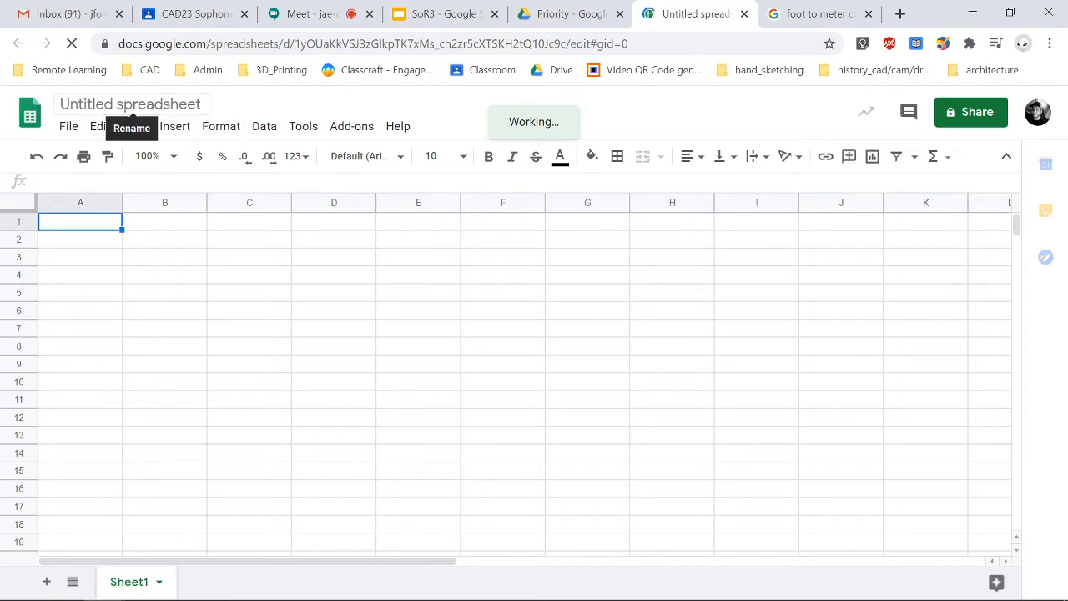
Step: Rename the untitled spreadsheet as House_Project_Conversions
left_click(130, 103)
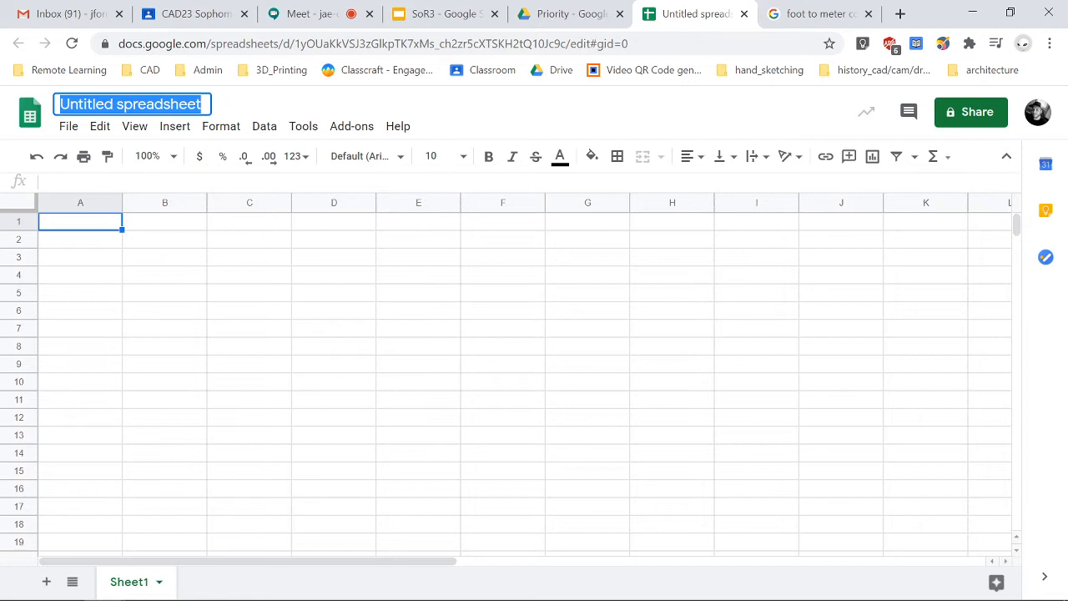
type("House")
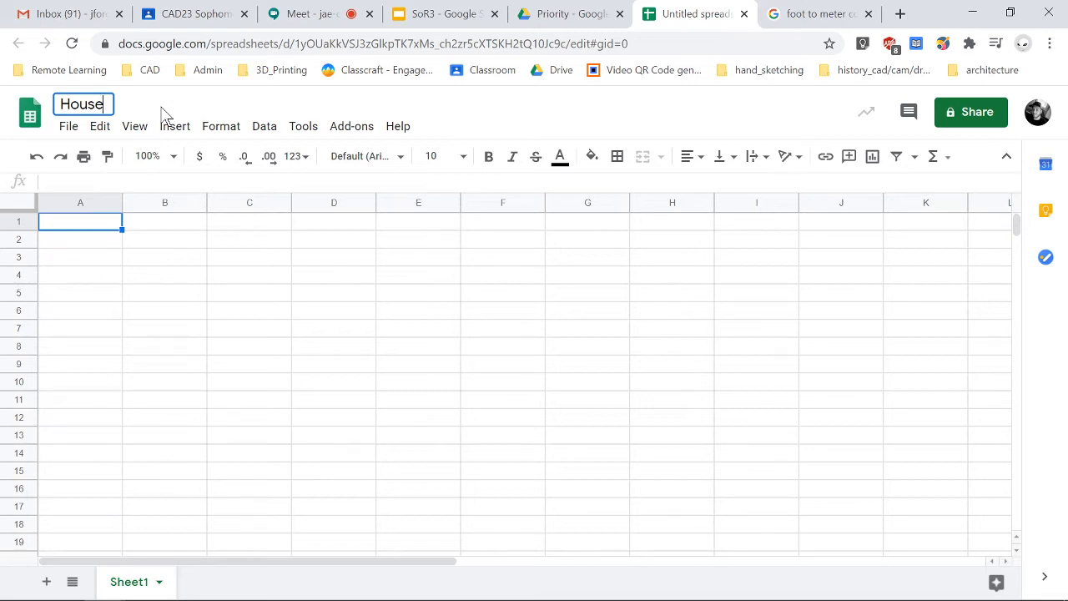
type("_Project")
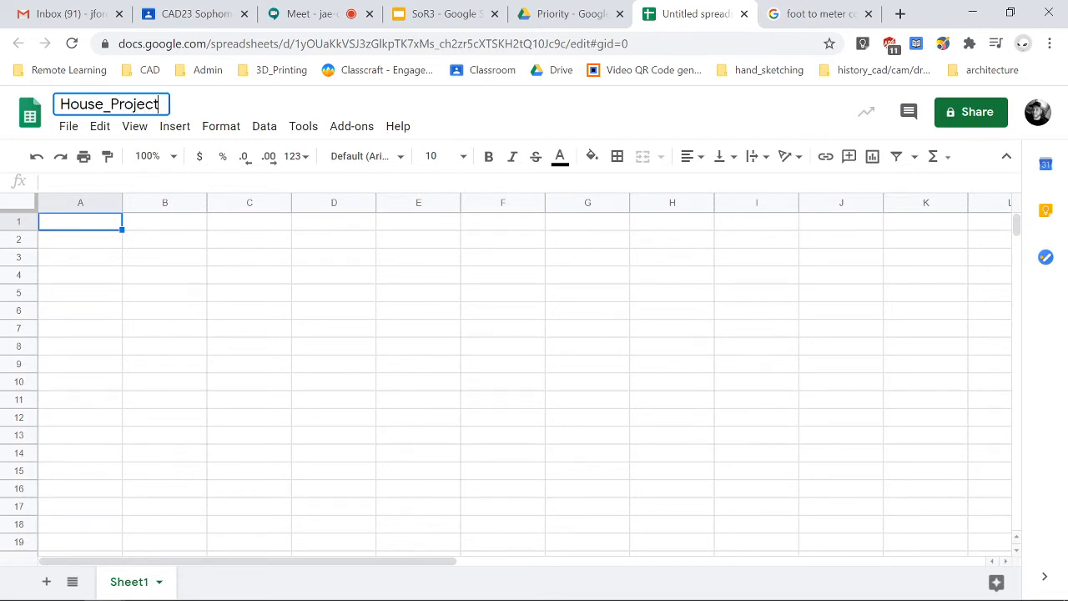
type("_Conversio")
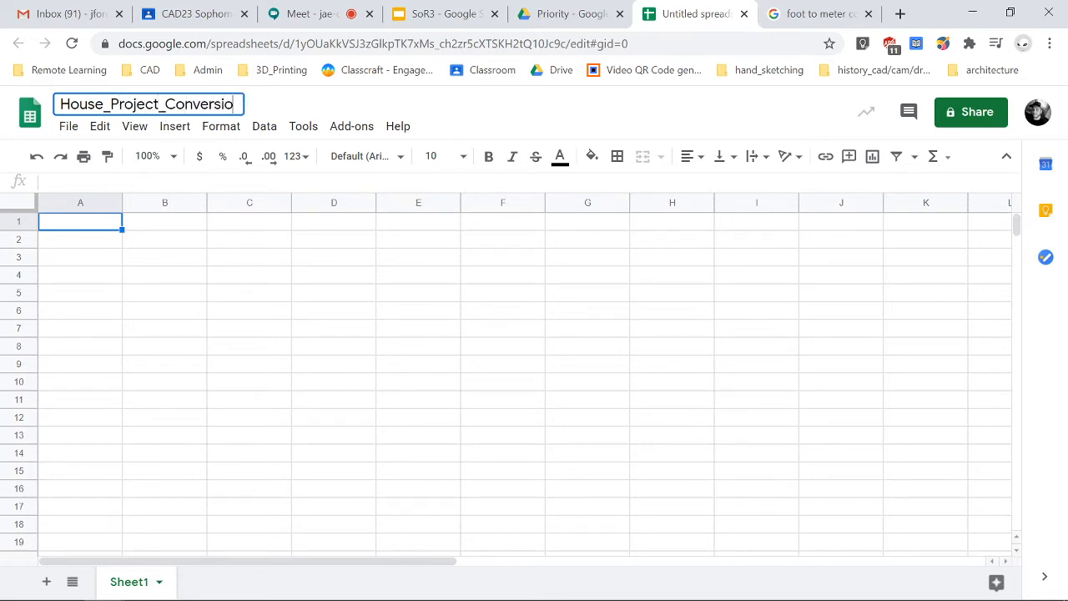
type("ns")
left_click(196, 254)
left_click(166, 226)
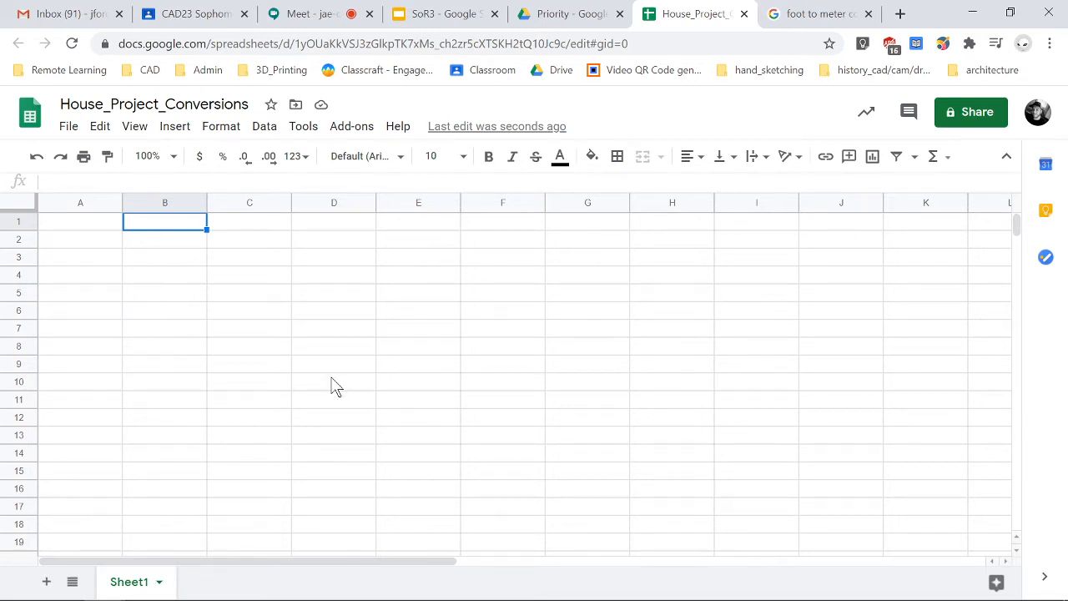
type("H")
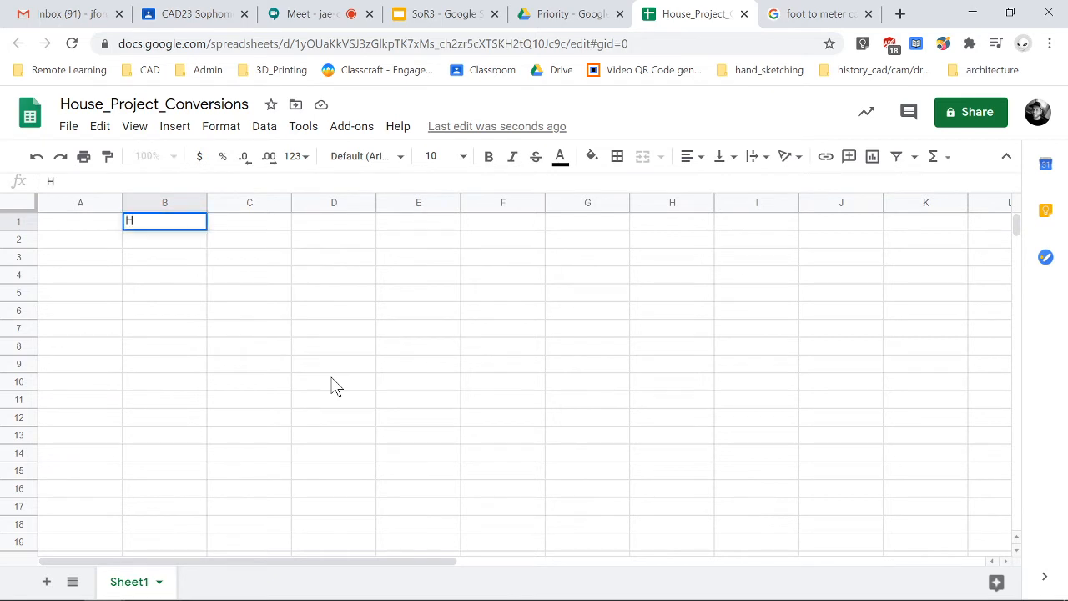
type("ouse")
key("BackSpace")
key("BackSpace")
key("BackSpace")
key("BackSpace")
key("BackSpace")
Step: Enter the title "House Project Conversion Table" in cell A1
key("Left")
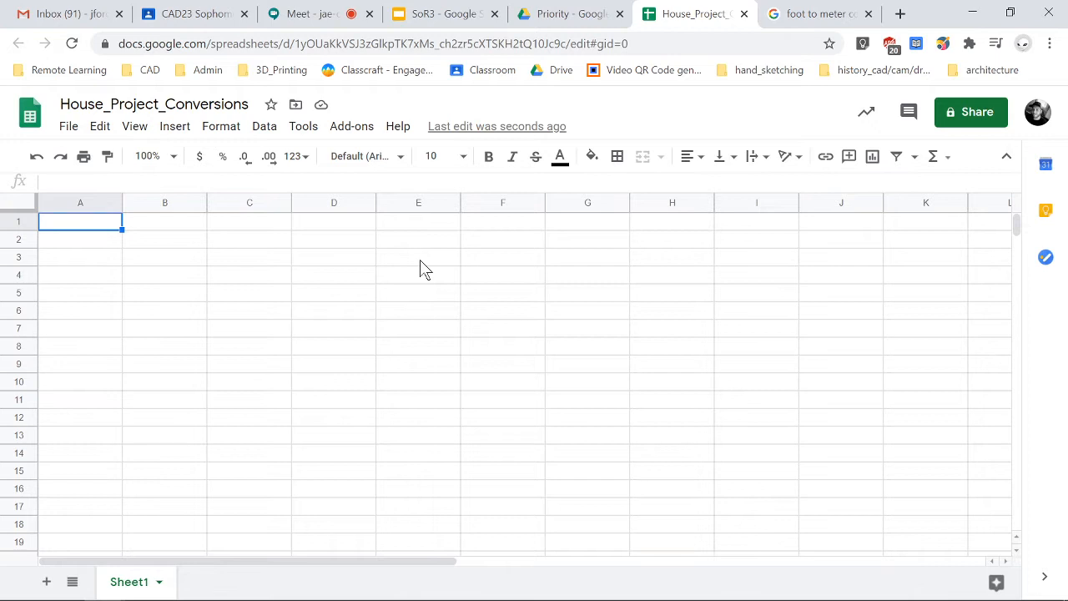
type("House Proj")
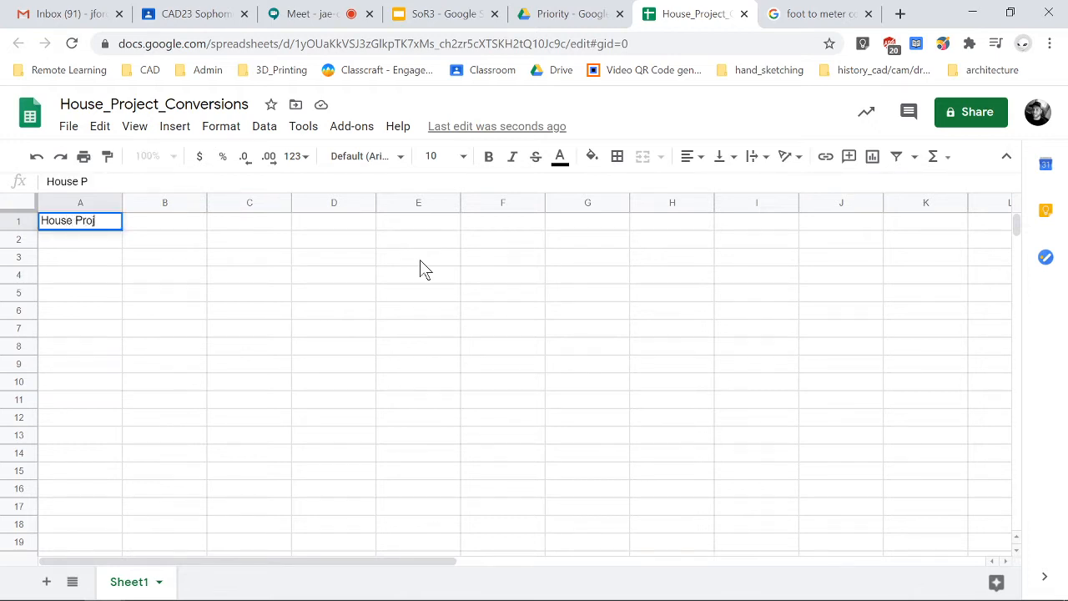
type("ect Conversion Tablew")
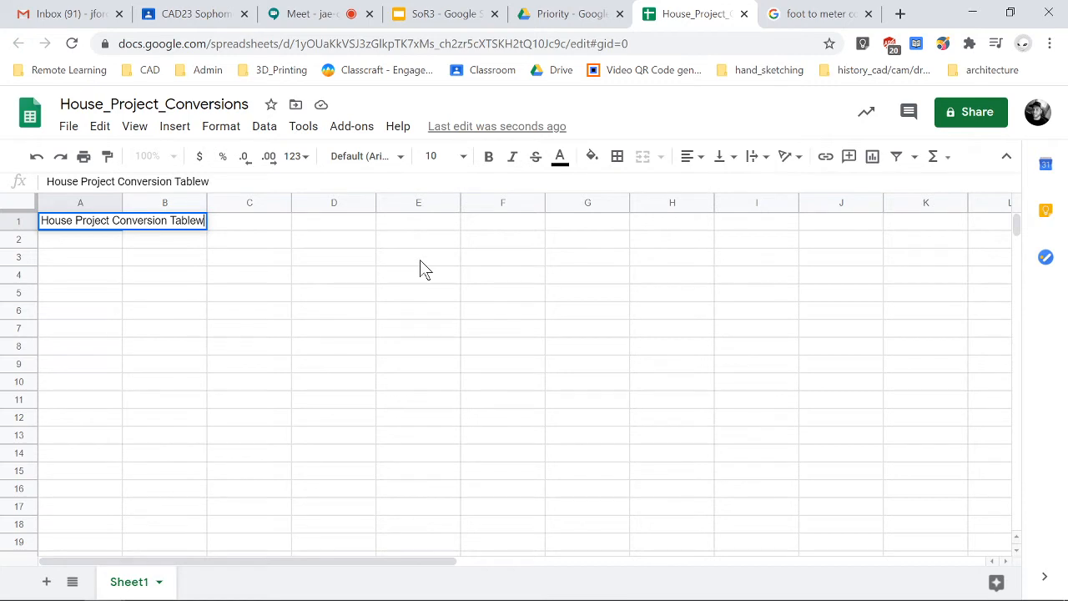
key("BackSpace")
key("Return")
key("Up")
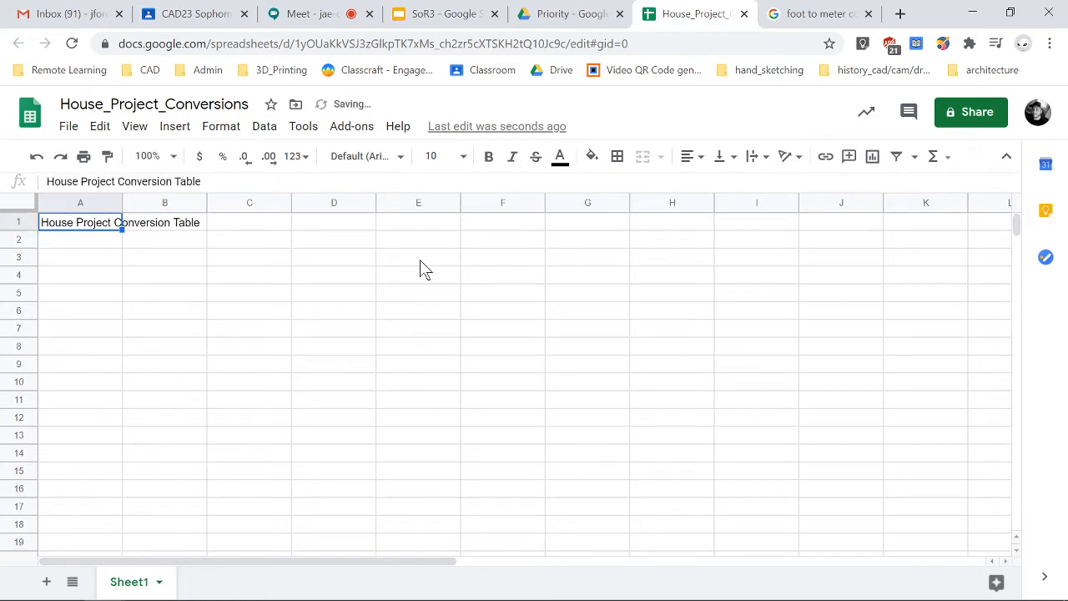
key("Right")
key("Left")
key("Right")
key("Right")
key("Right")
key("Left")
key("Left")
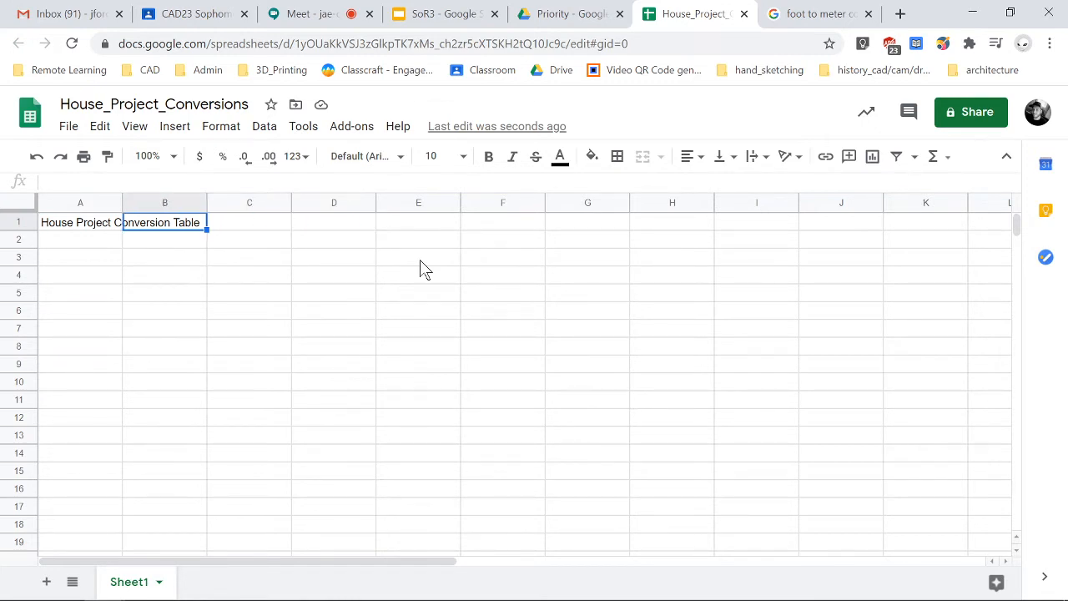
key("Left")
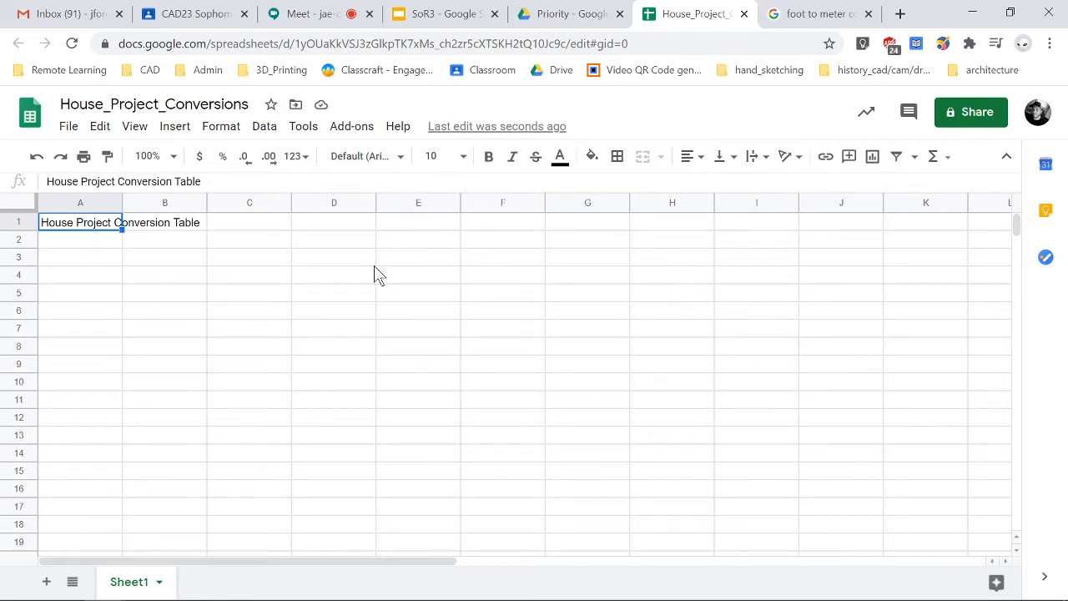
Step: Merge cells A1 through D1 and center the title horizontally in the merged cell
key("shift+Right")
key("shift+Right")
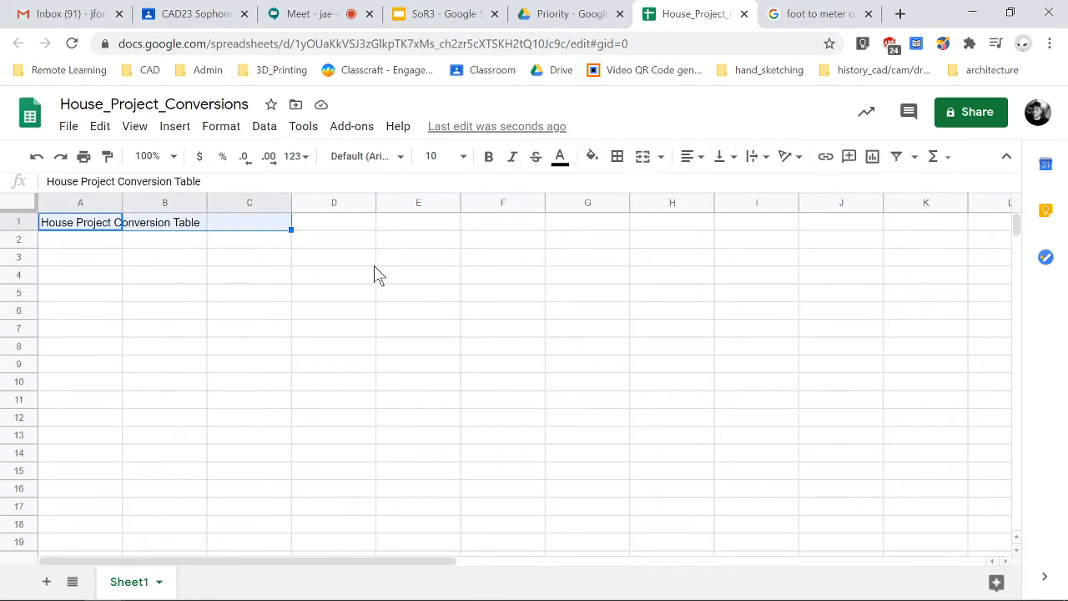
key("shift+Right")
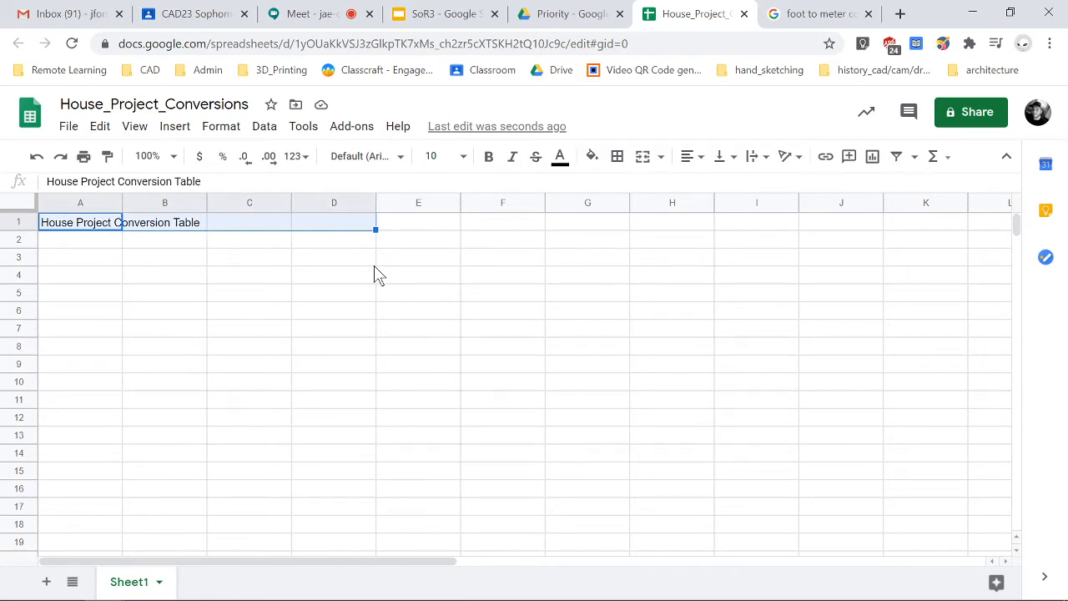
left_click(643, 158)
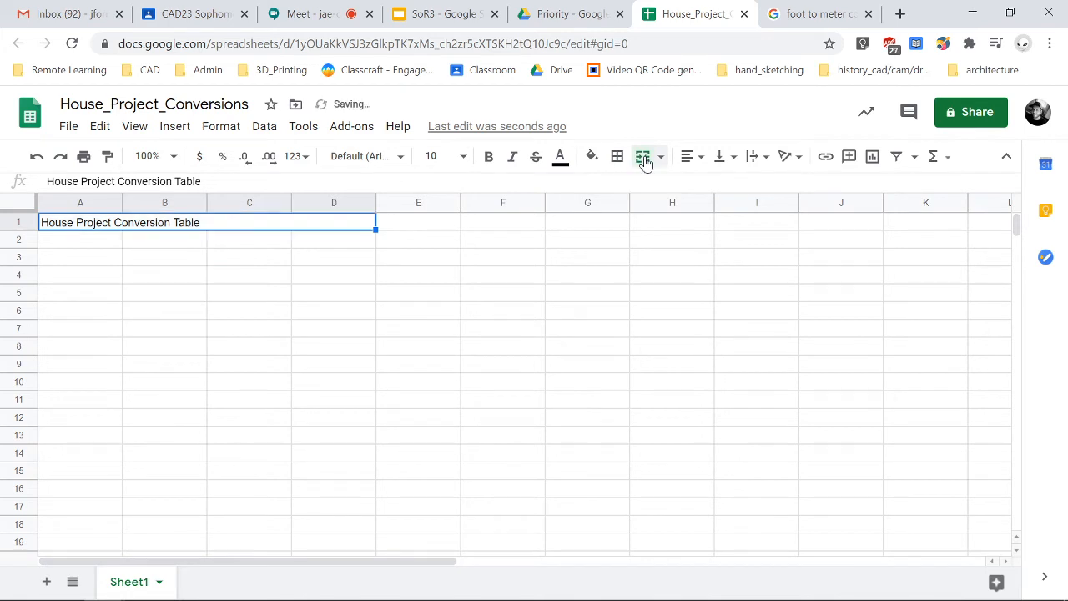
left_click(691, 157)
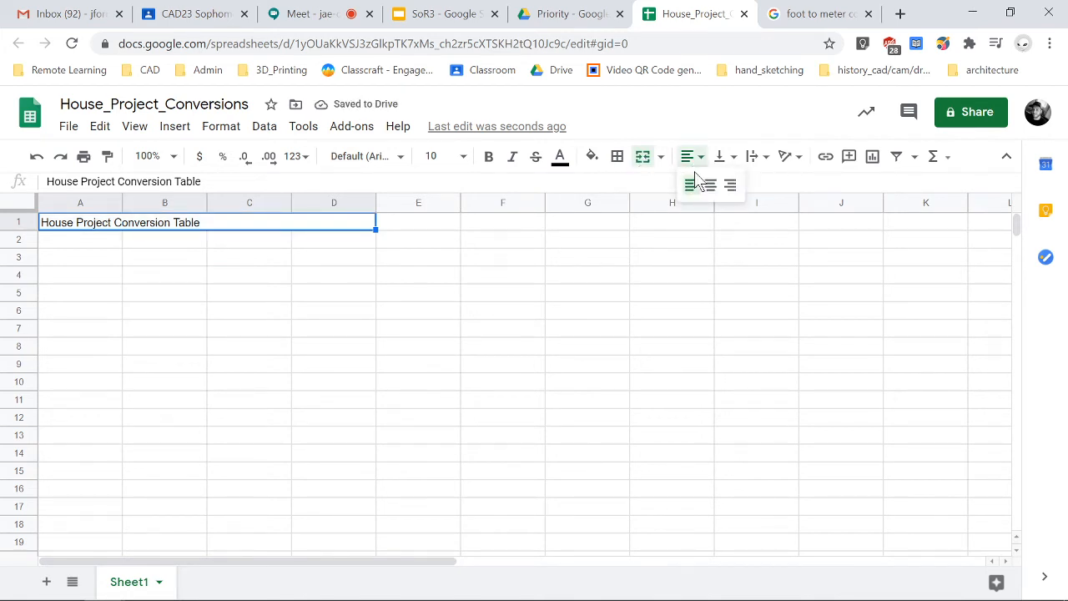
left_click(711, 185)
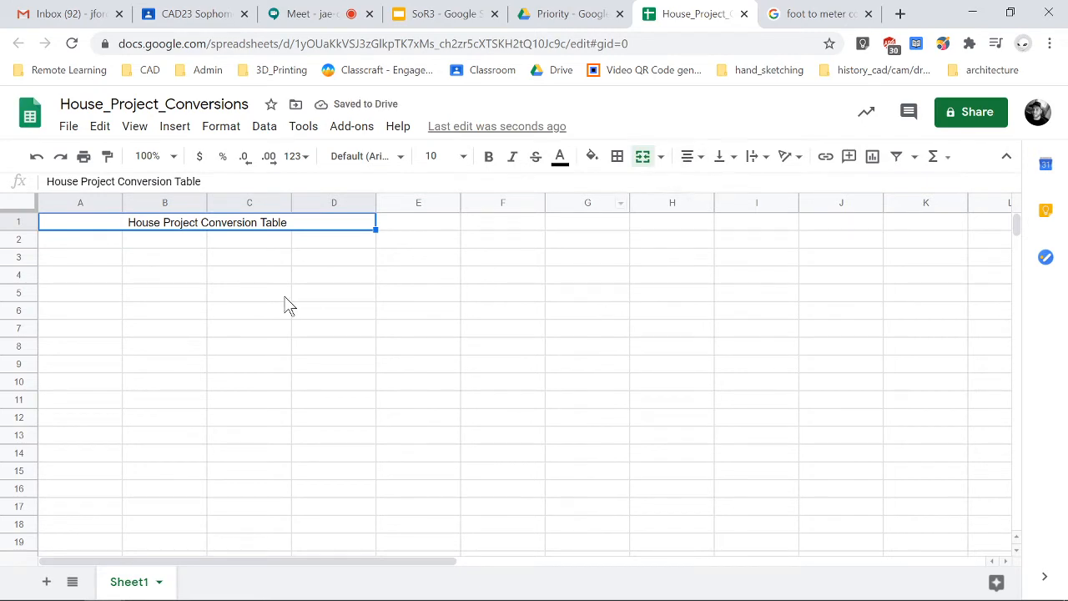
Step: Enter the column headers Room in A2 and Feet in B2
left_click(117, 241)
mouse_move(226, 229)
left_mouse_down()
mouse_move(229, 348)
mouse_move(239, 239)
mouse_move(233, 365)
mouse_move(232, 228)
left_mouse_up()
left_click(87, 247)
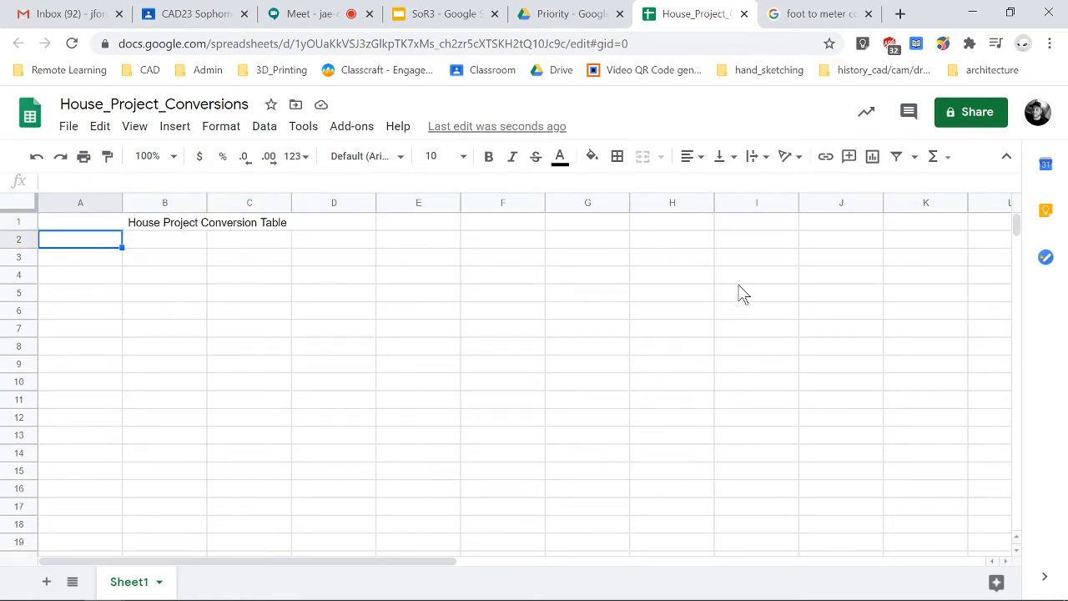
type("Room")
key("Tab")
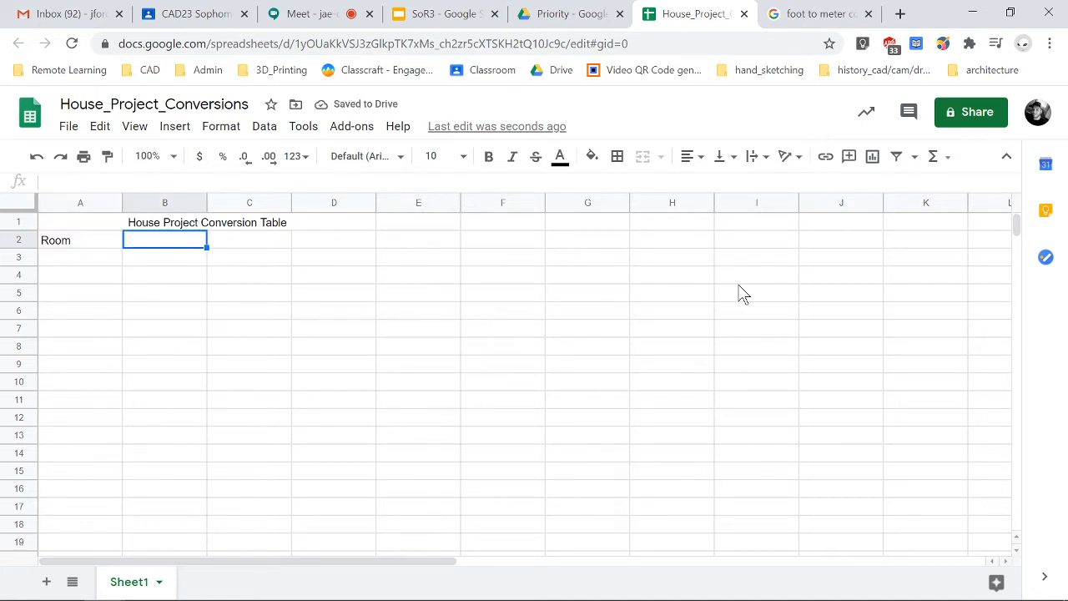
key("Right")
key("Left")
type("Feet")
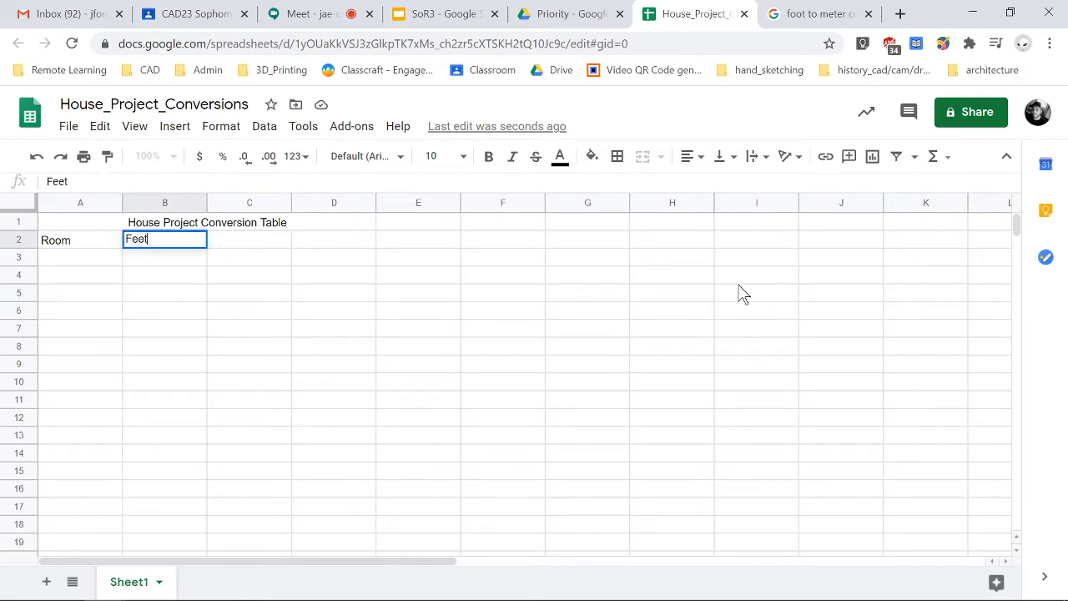
key("Tab")
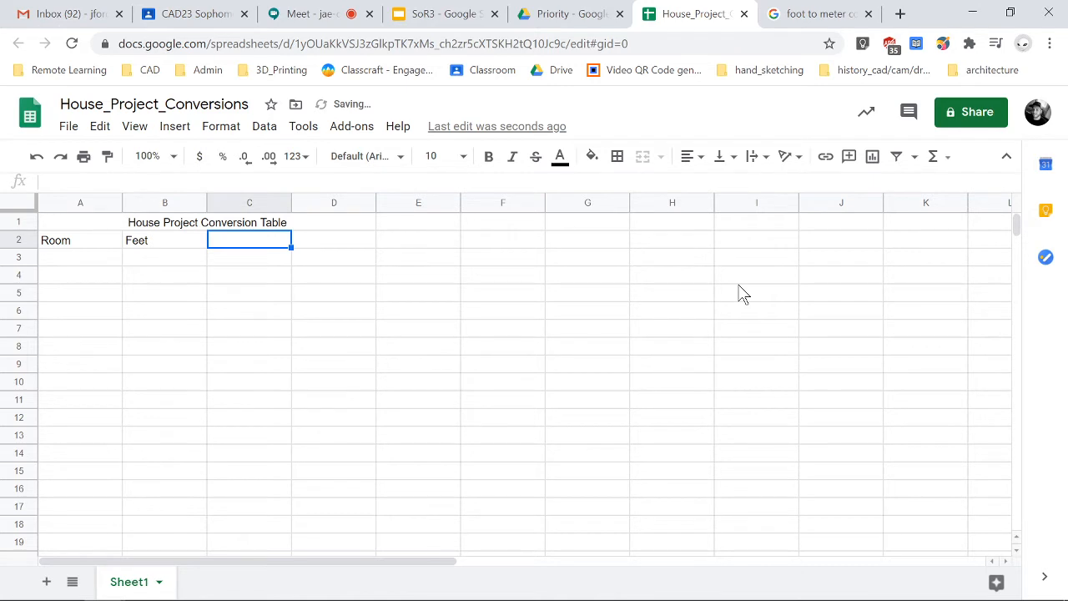
Step: Enter the column headers Inches in C2 and Meters in D2, and return to cell A3
type("Inches")
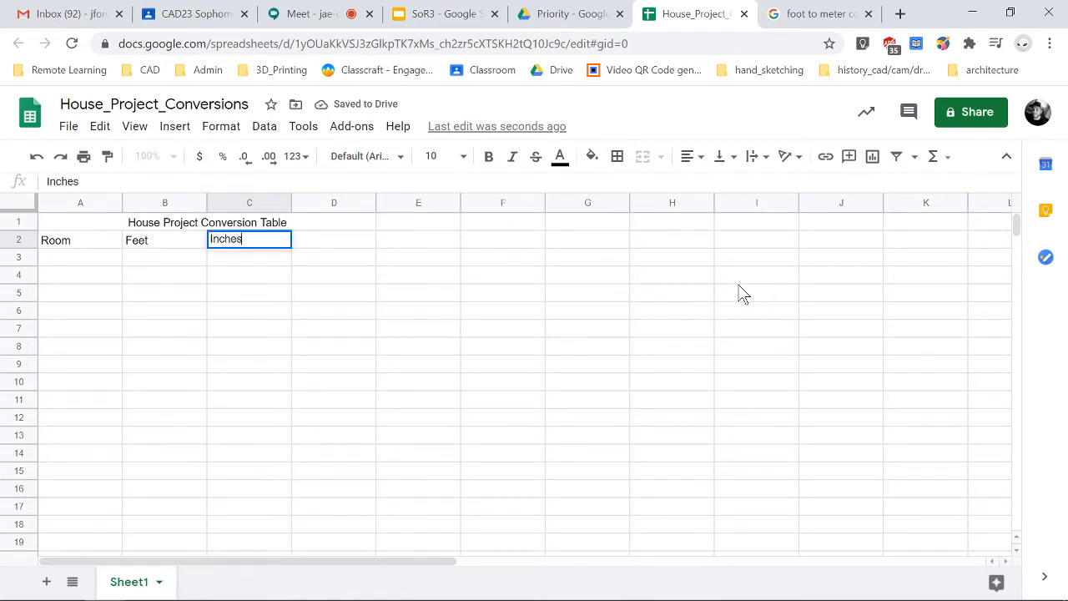
key("Tab")
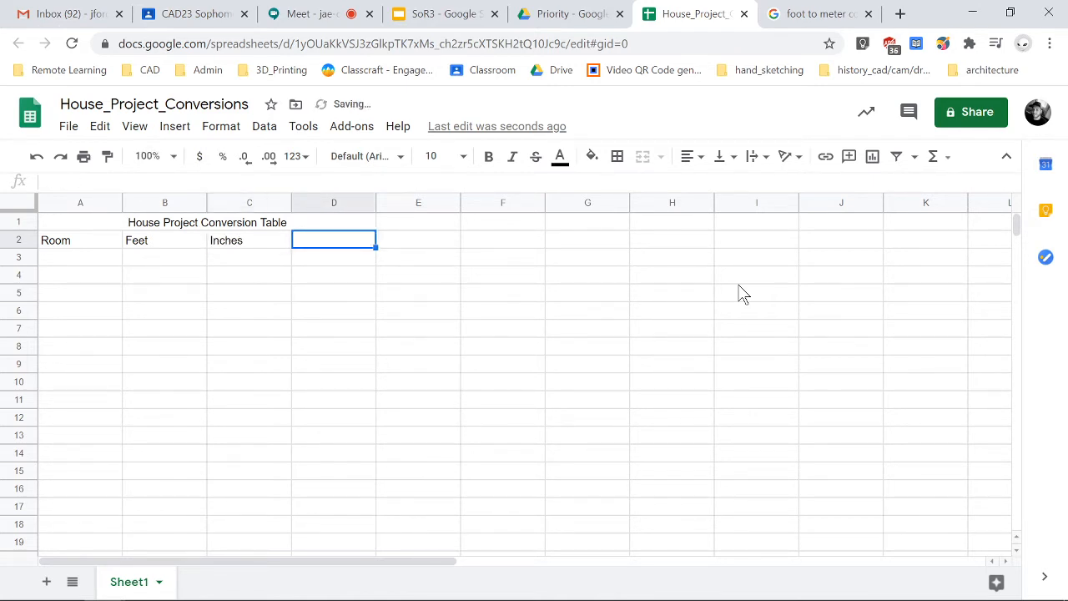
type("Meters")
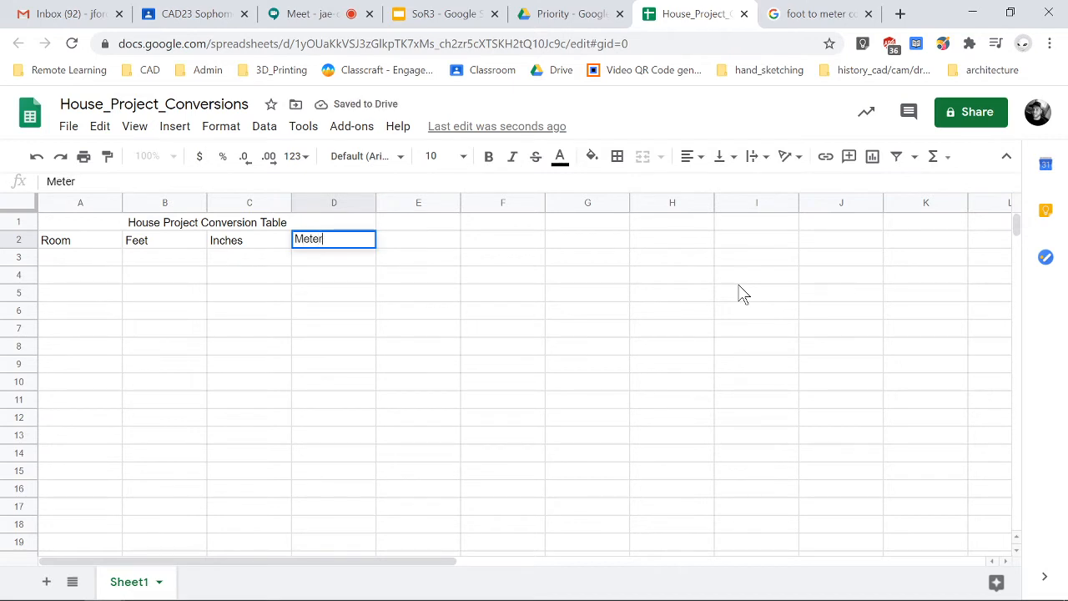
key("Return")
key("Left")
key("Left")
key("Left")
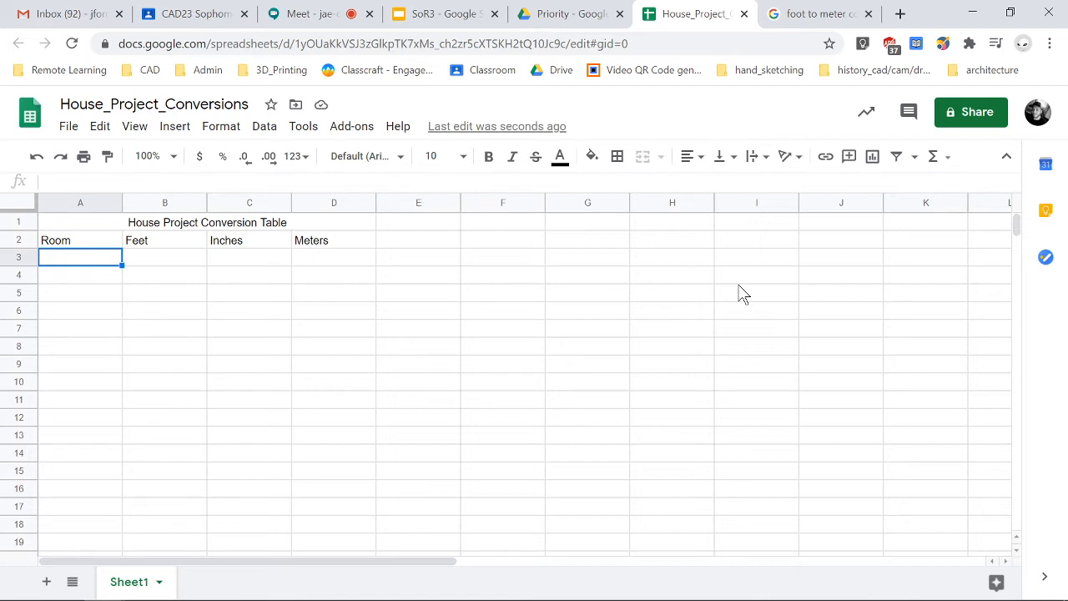
key("Tab")
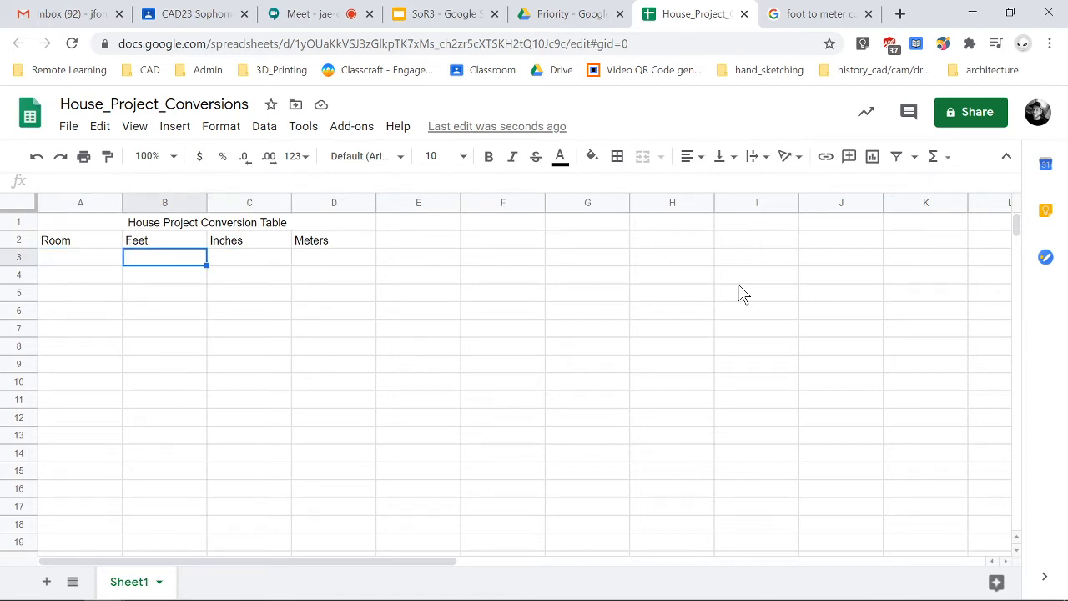
key("shift+Tab")
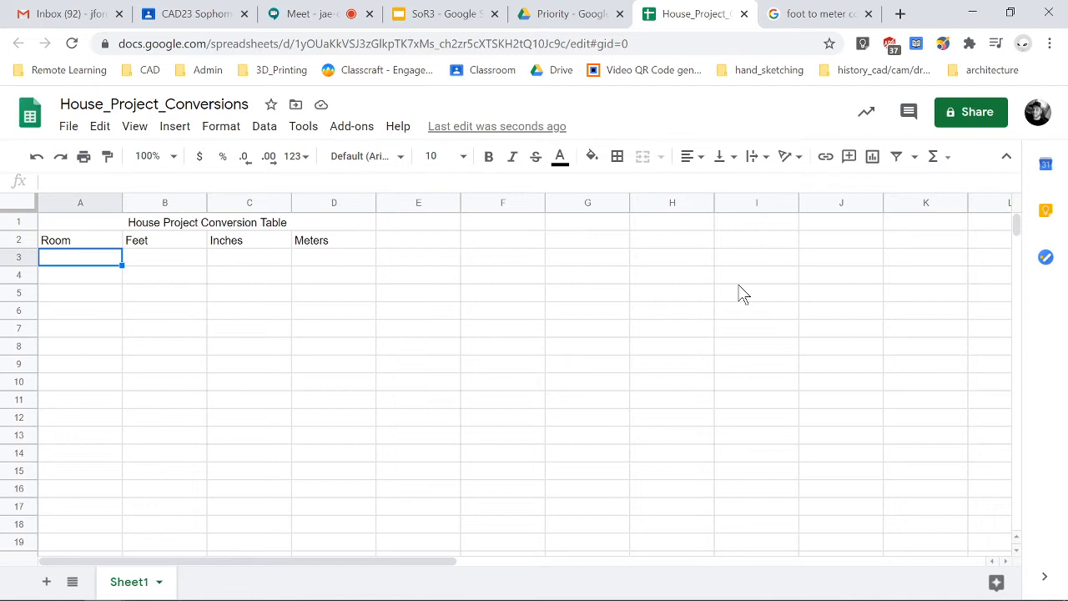
key("Tab")
key("Tab")
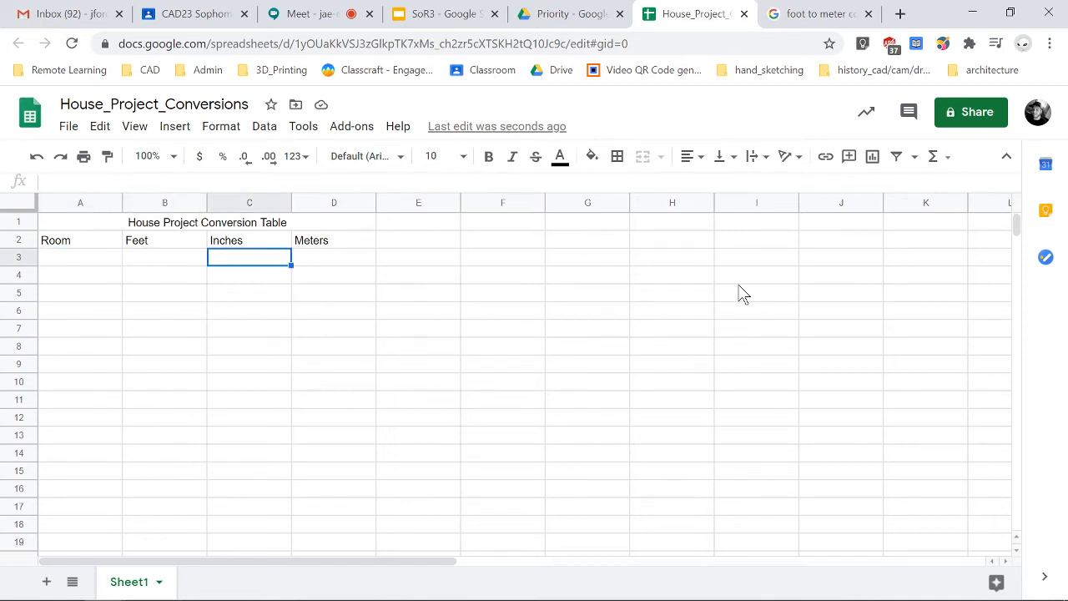
key("shift+Tab")
key("shift+Tab")
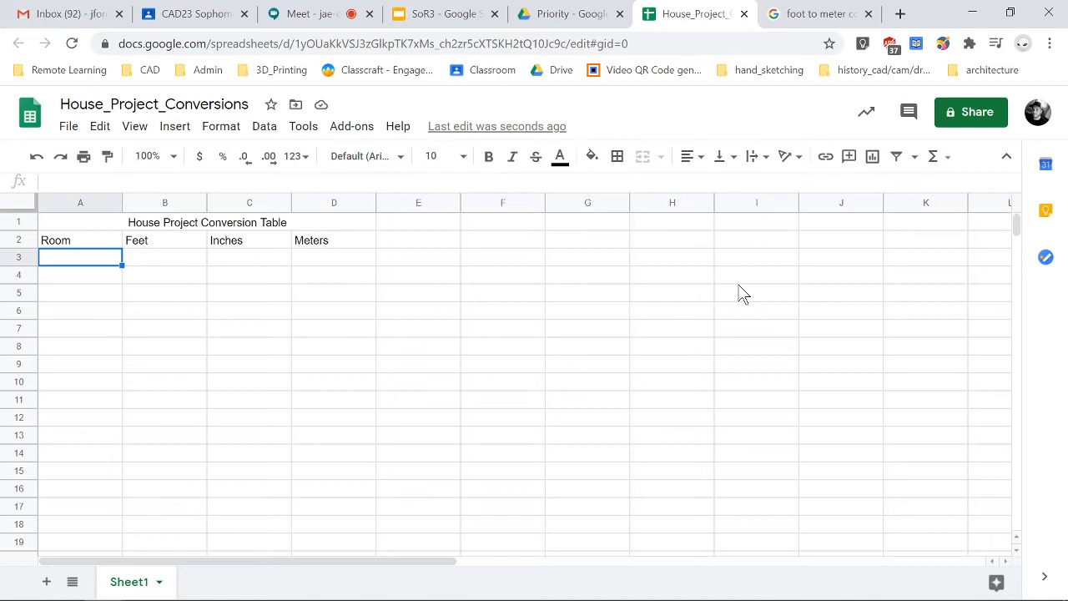
Step: Enter the room label "living rm lt" in cell A3
type("livi")
key("BackSpace")
type("ing")
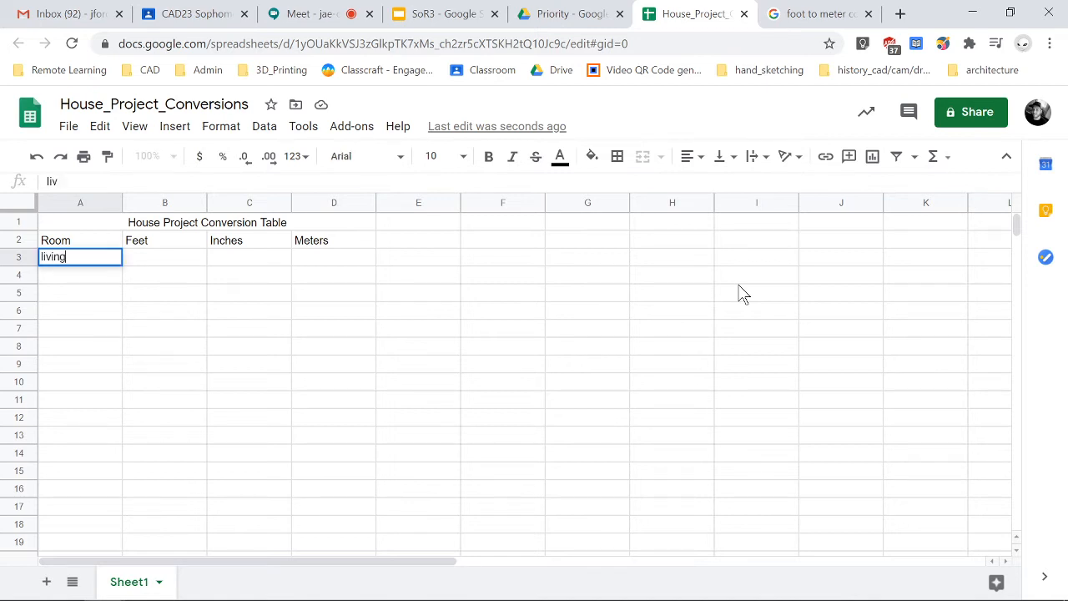
type(" rm l")
type("t")
key("Return")
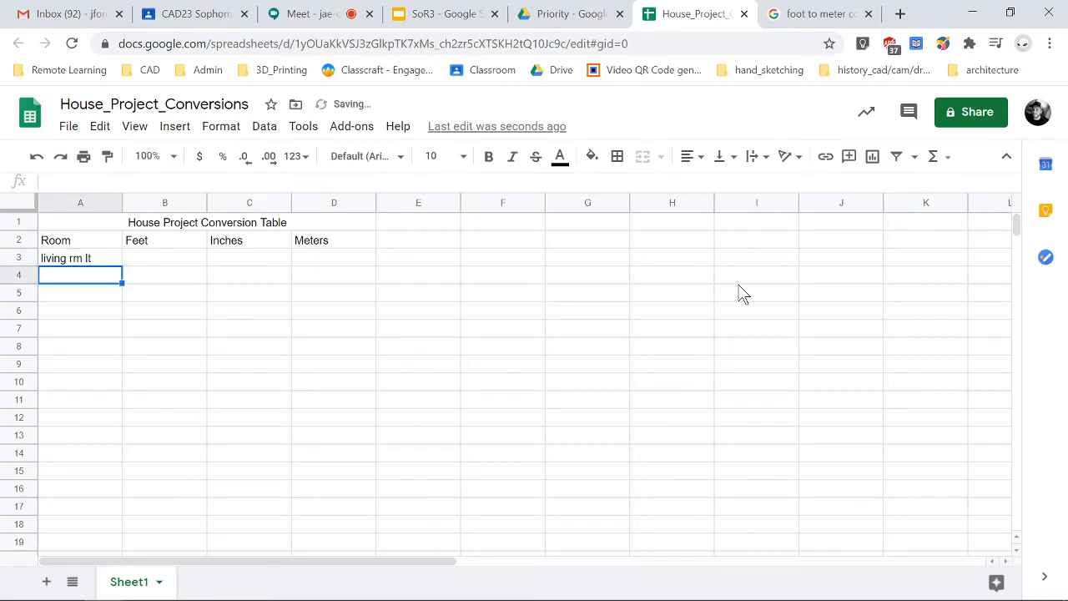
Step: Enter the room label "living rm wt" in cell A4
type("living")
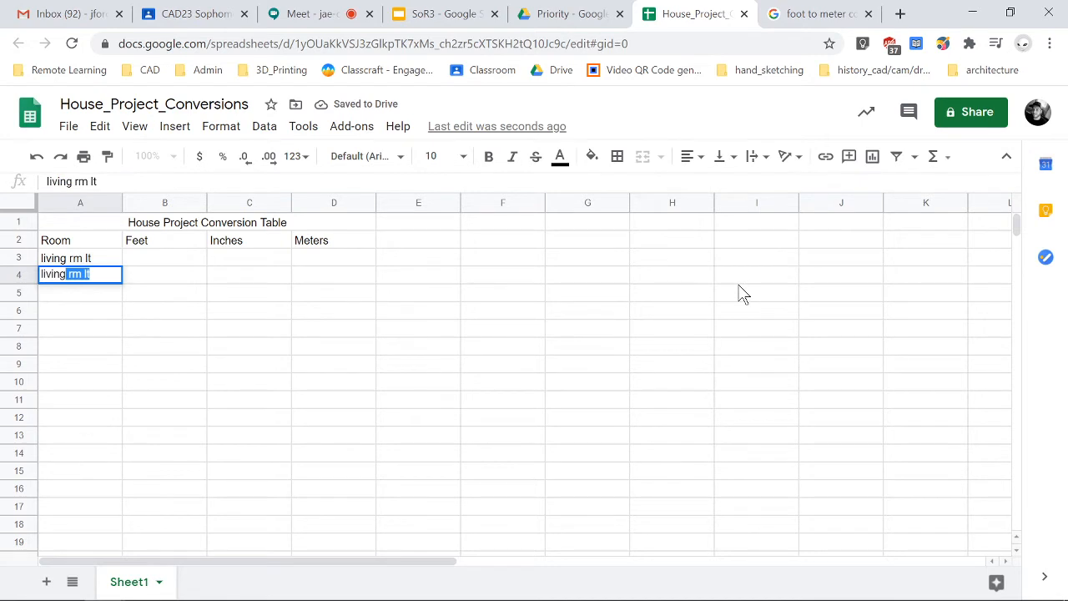
type(" rm wt")
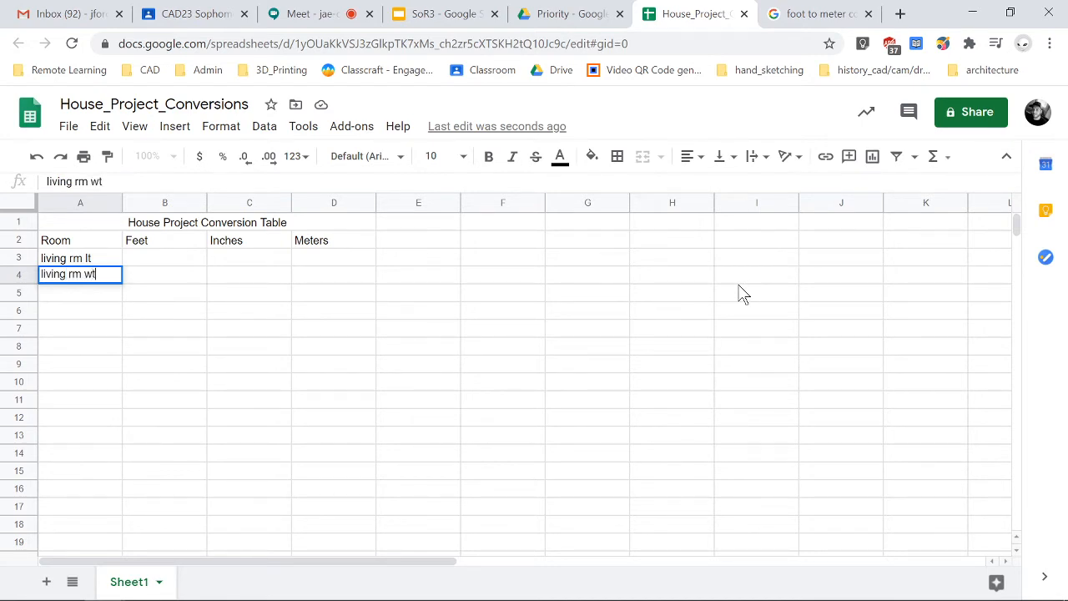
key("Return")
Step: Enter the living room's feet values, 22 in cell B3 and 16 in cell B4
key("Up")
key("Right")
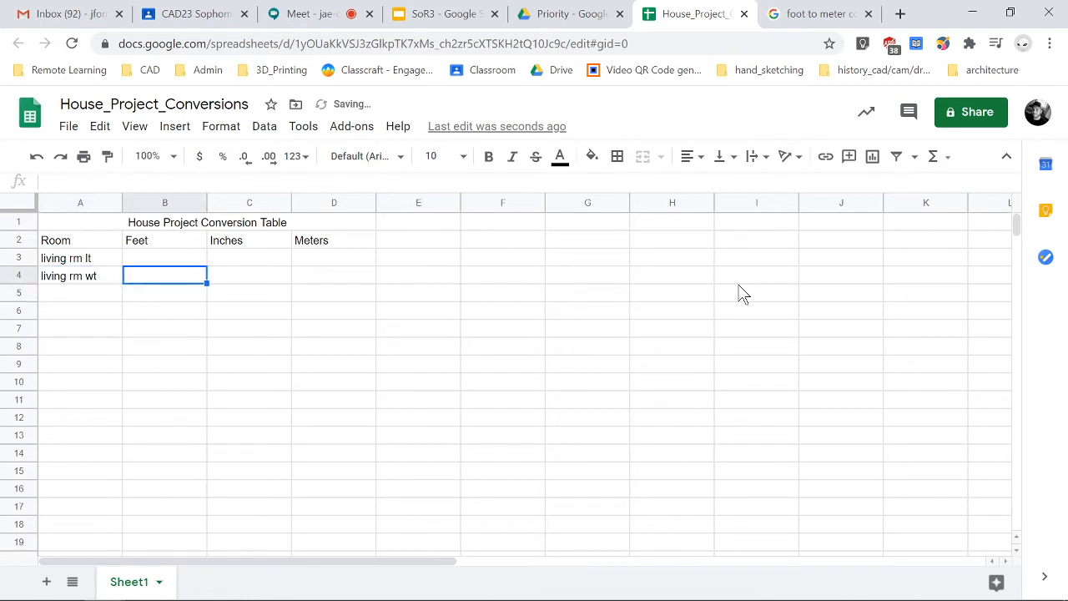
key("Up")
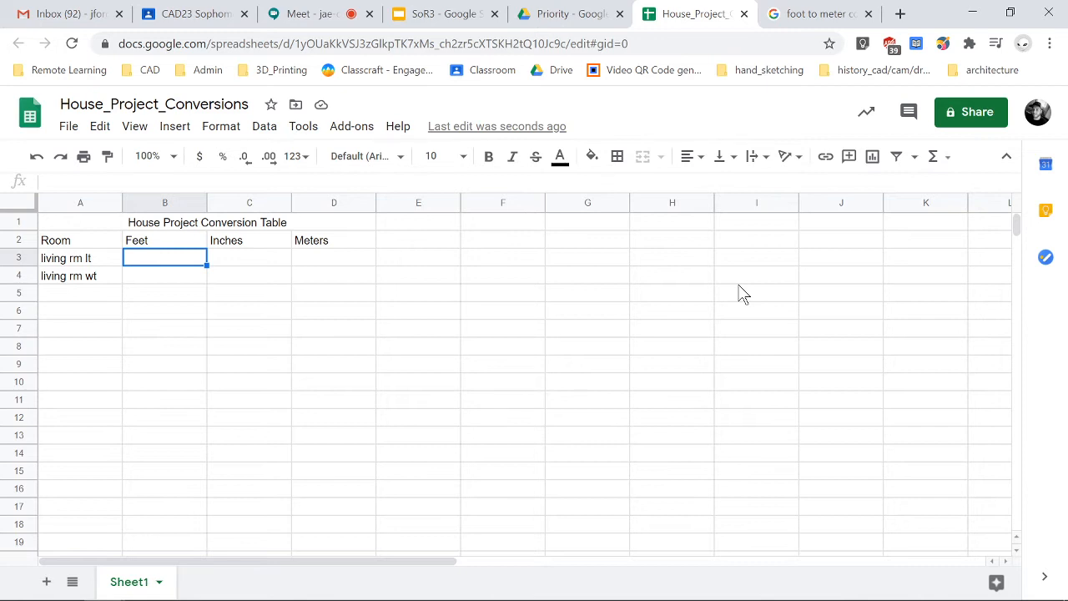
type("2")
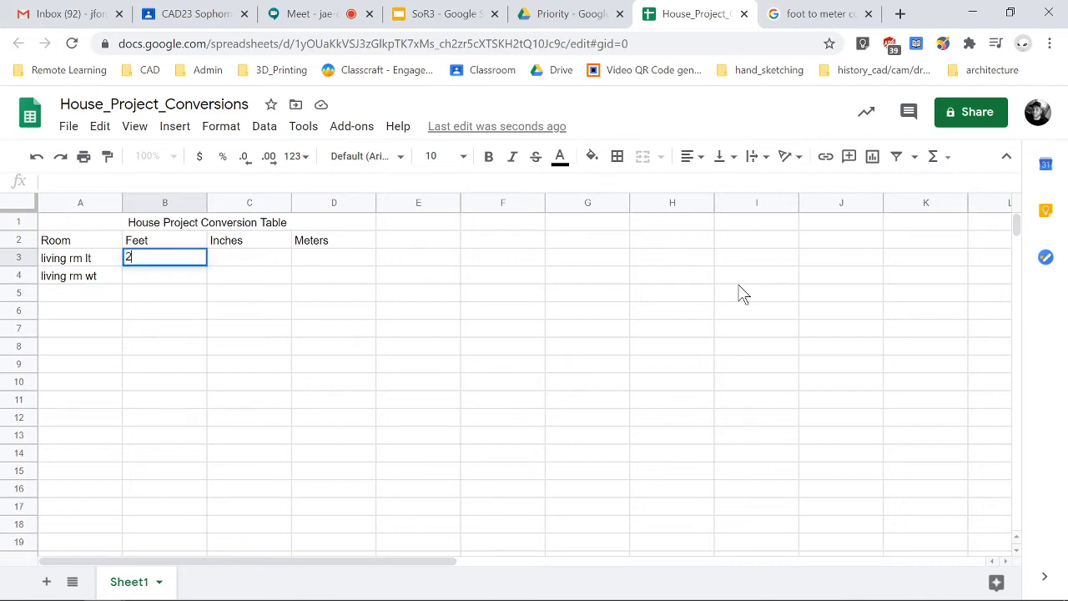
type("2")
key("Return")
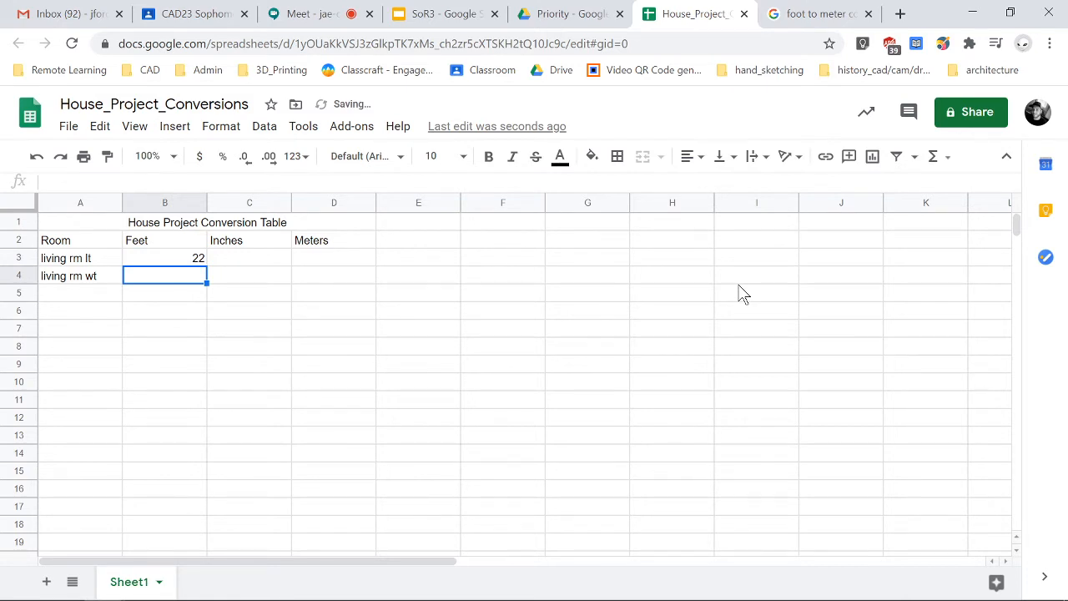
type("16")
key("Return")
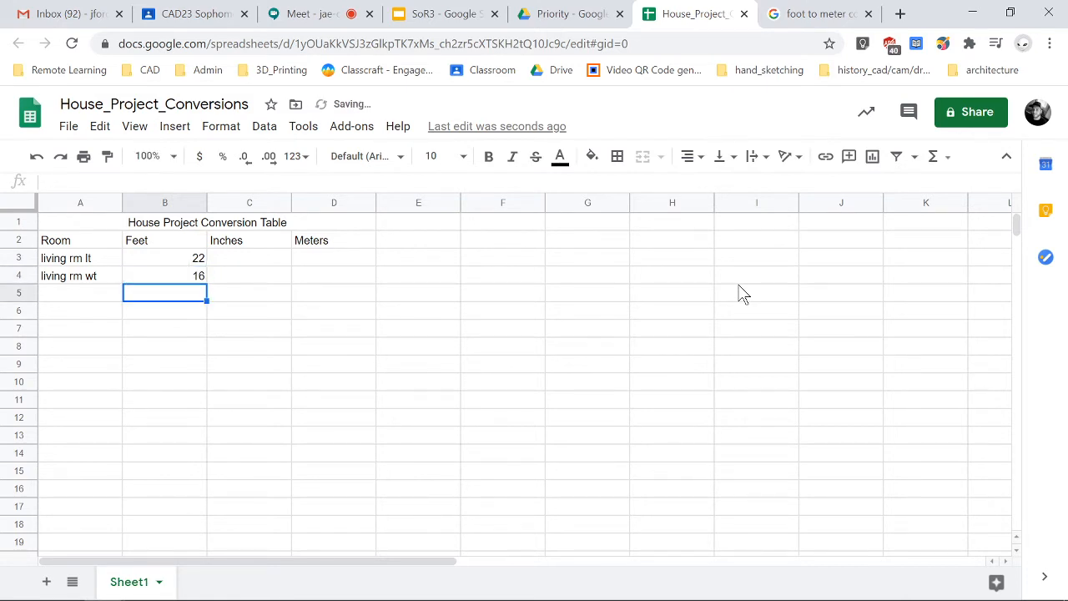
Step: Enter the formula =12*22 in cell C3 to convert the living room length to inches
key("Right")
key("Up")
key("Up")
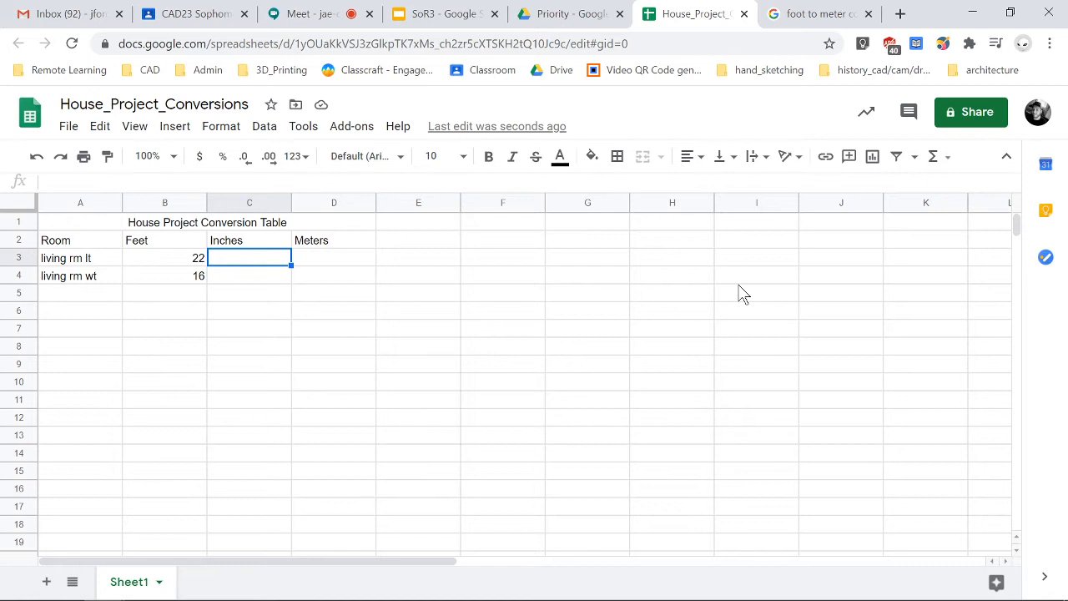
key("Left")
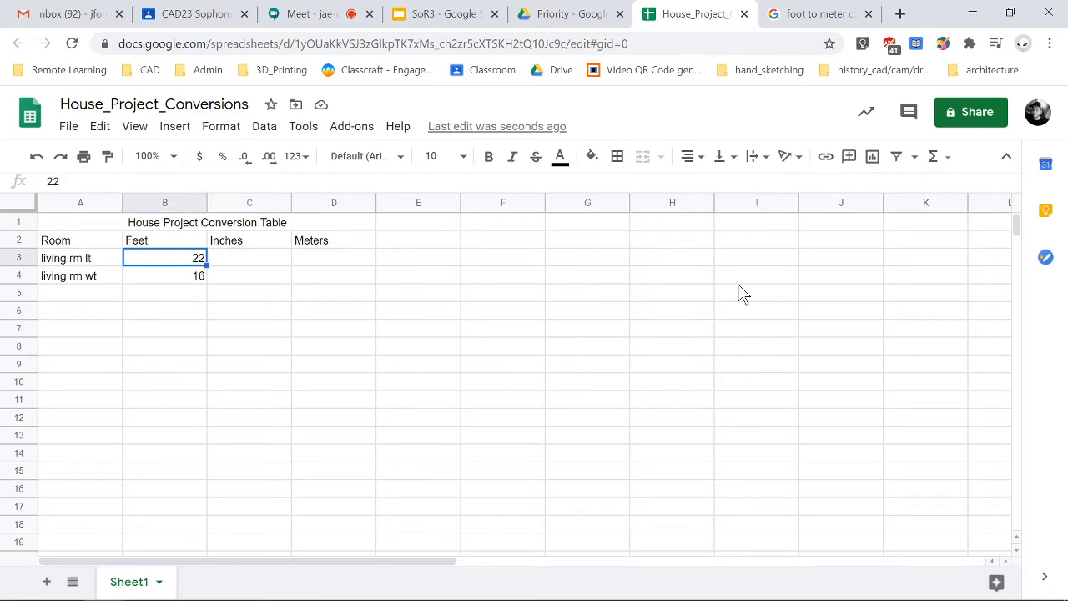
key("Right")
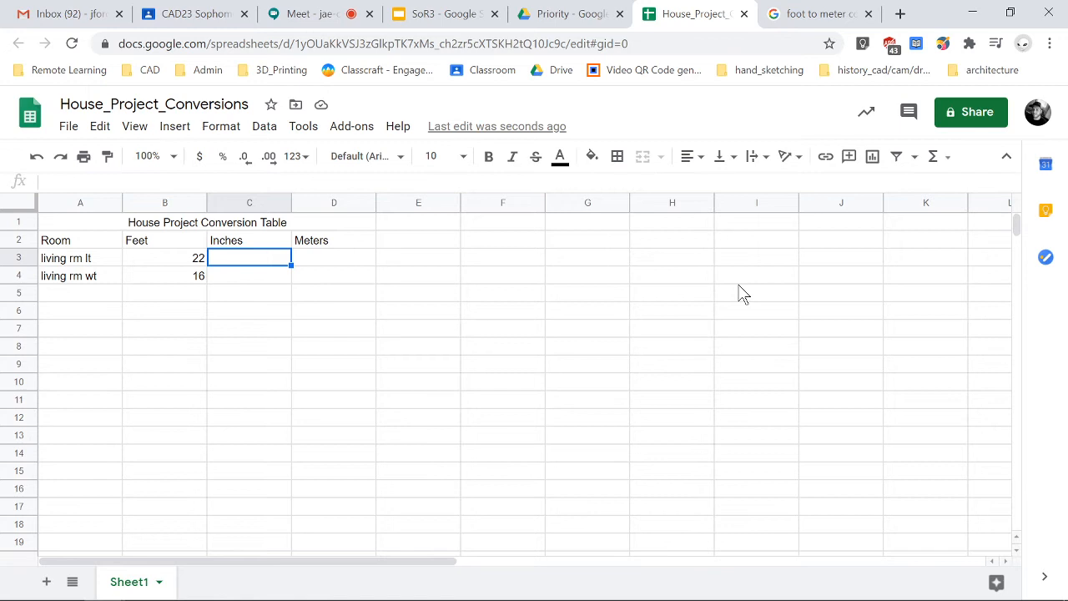
type("=")
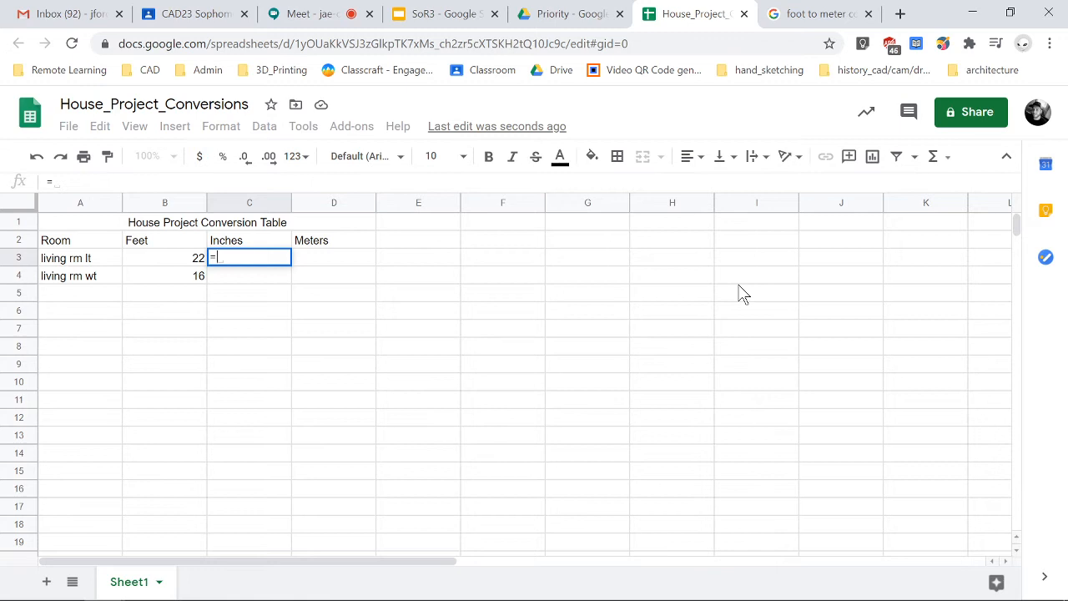
type("12")
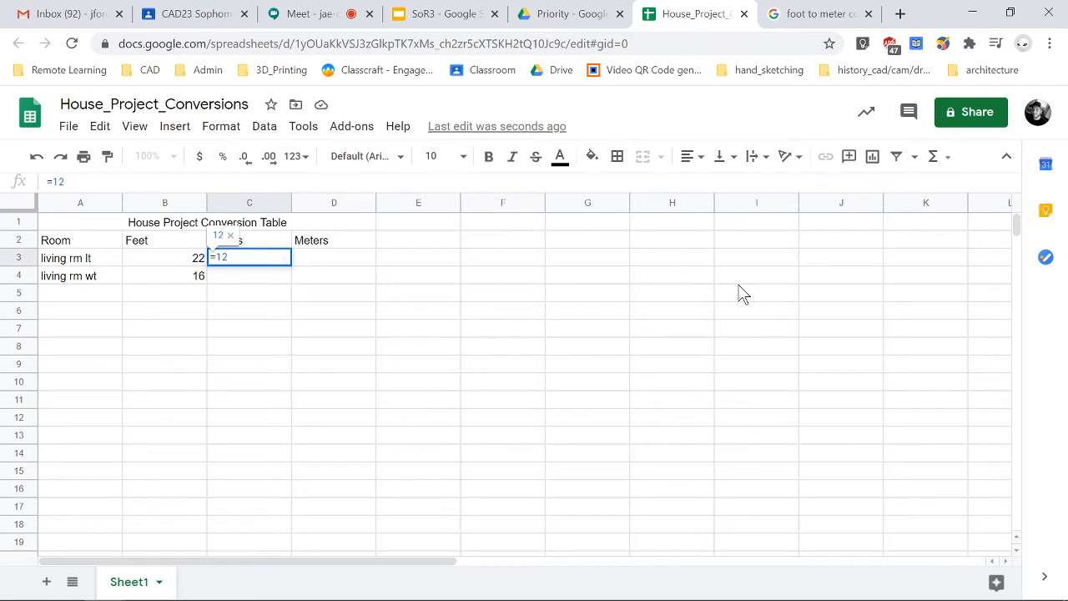
type("*")
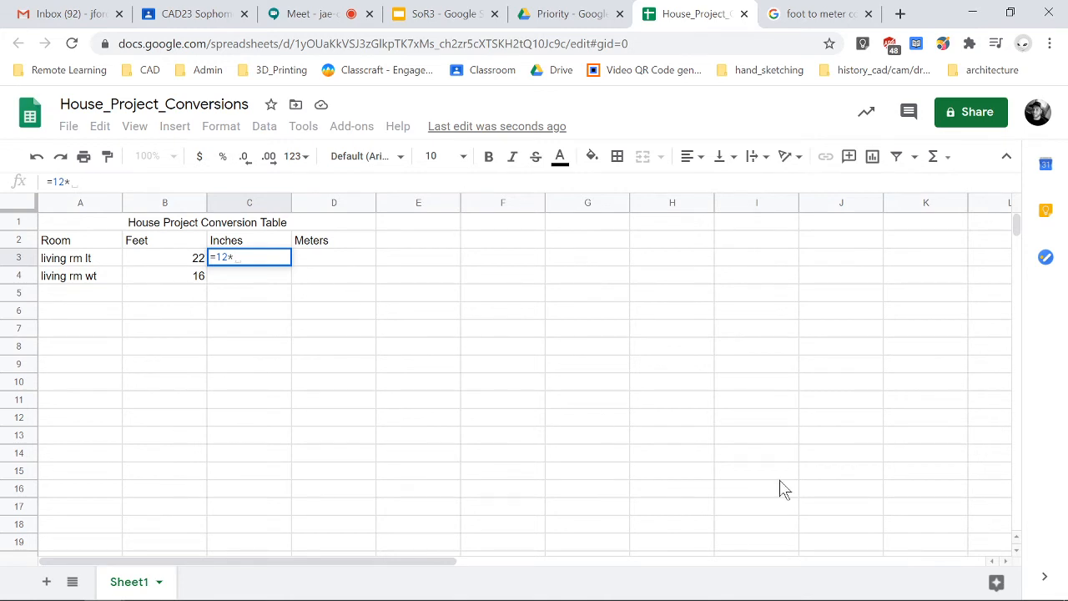
type("22")
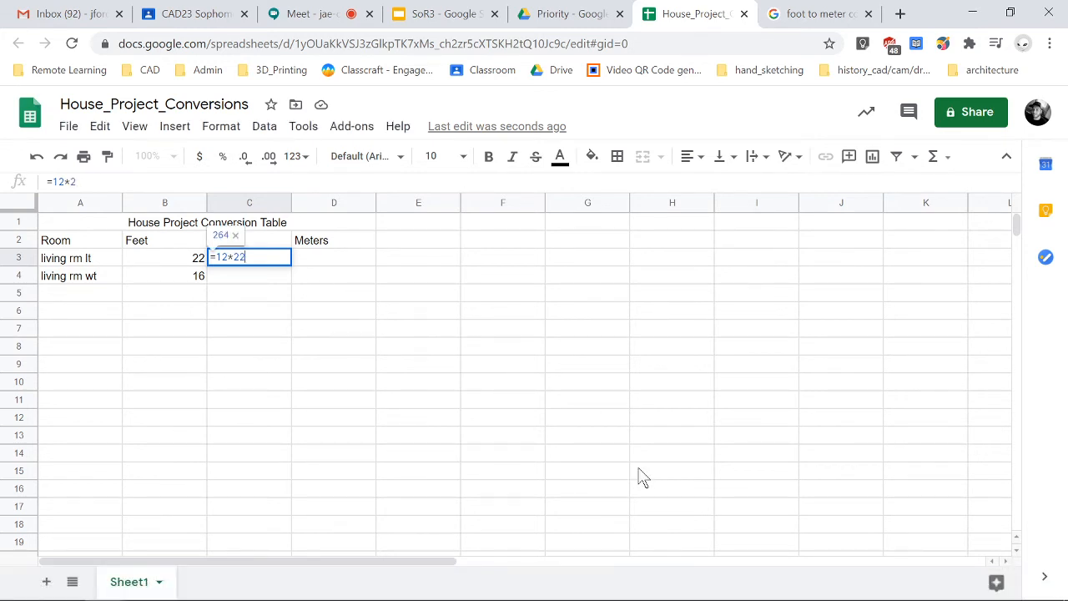
key("Return")
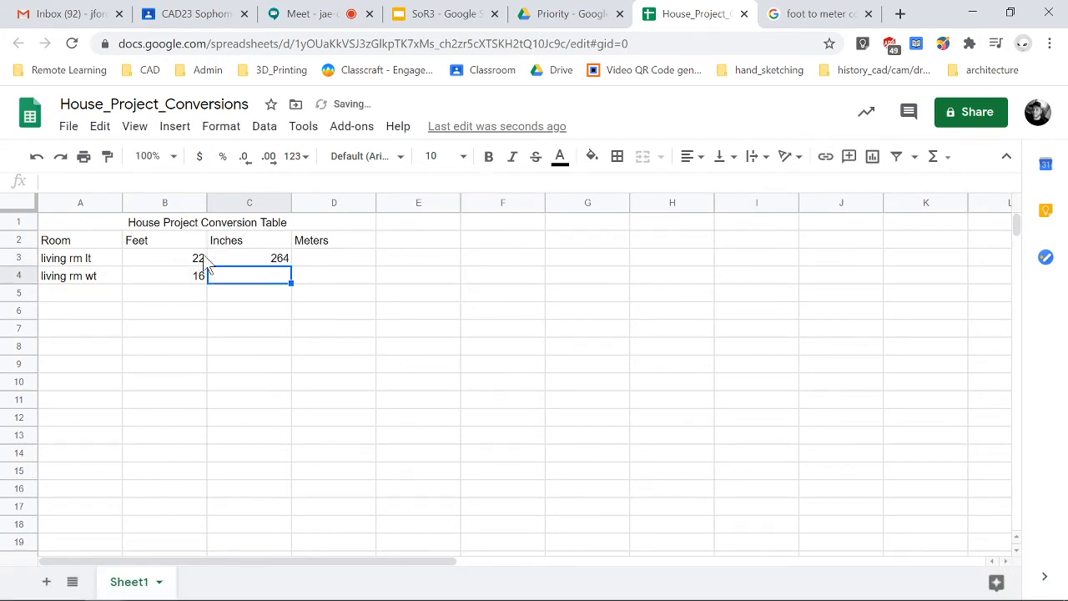
Step: Fill the C3 formula down through C7 and clear the copies from C4 to C7
left_click(268, 260)
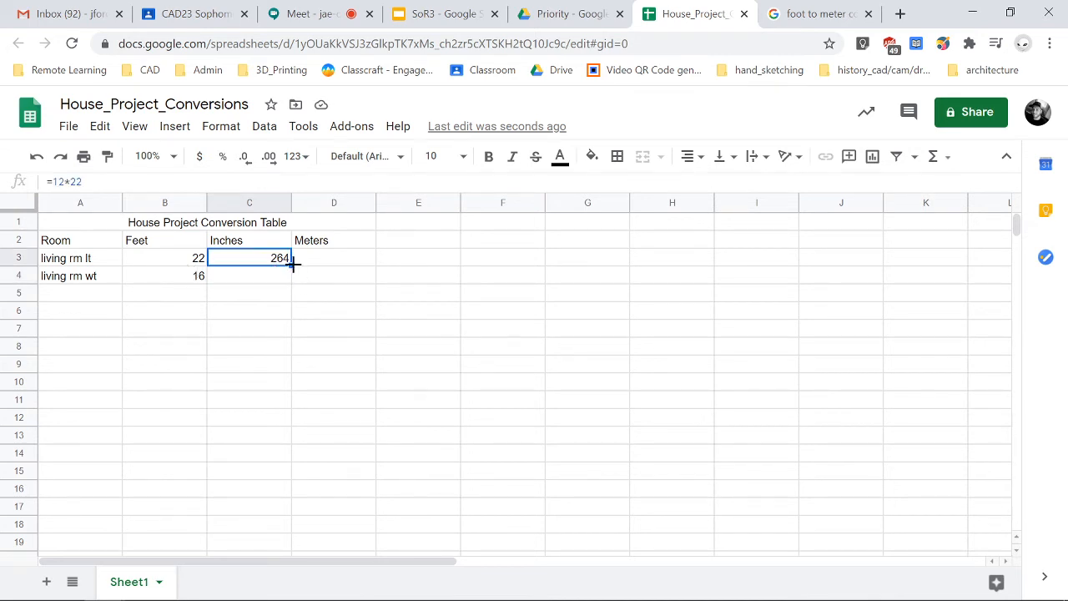
left_click_drag(291, 263, 289, 331)
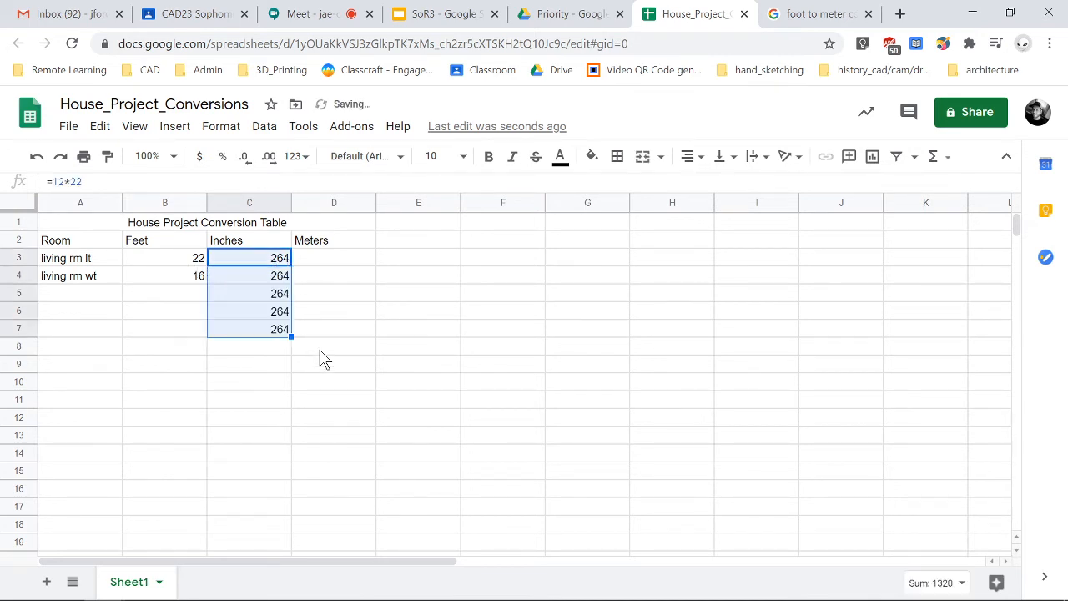
left_click(276, 292)
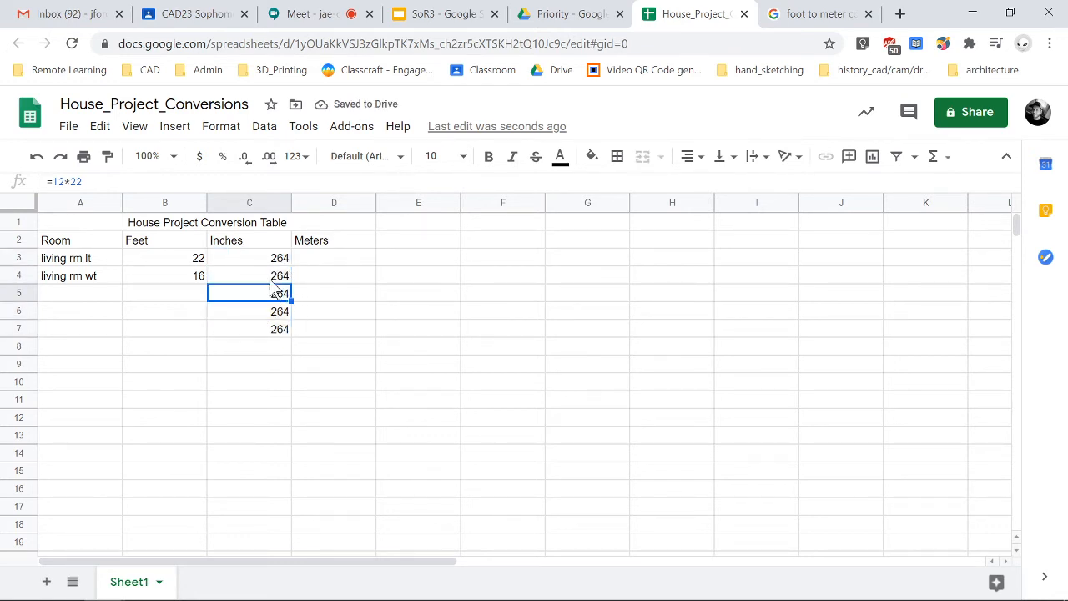
left_click(275, 280)
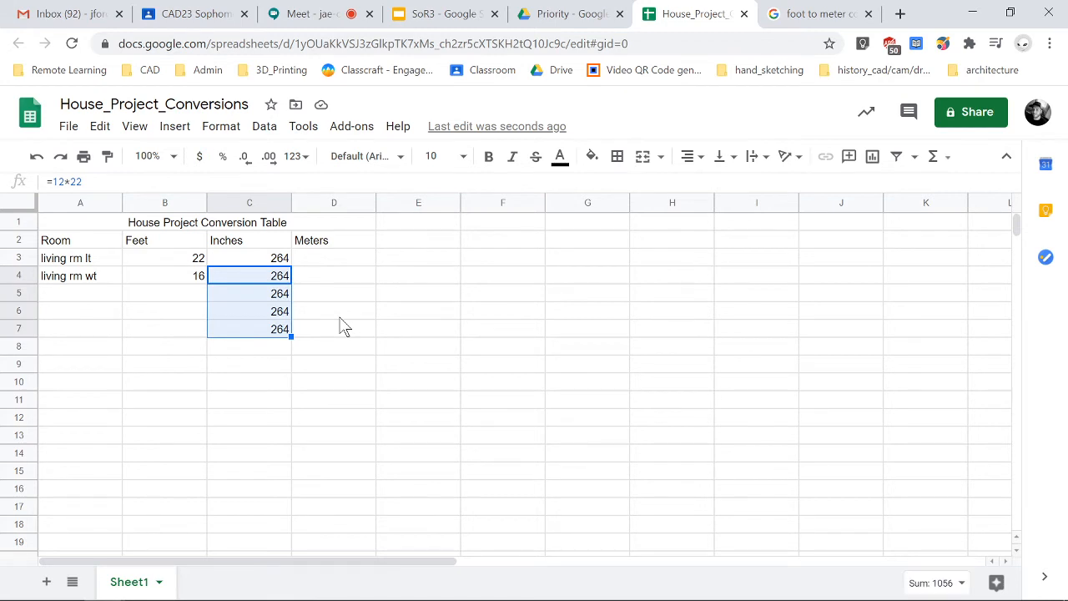
key("Delete")
key("Up")
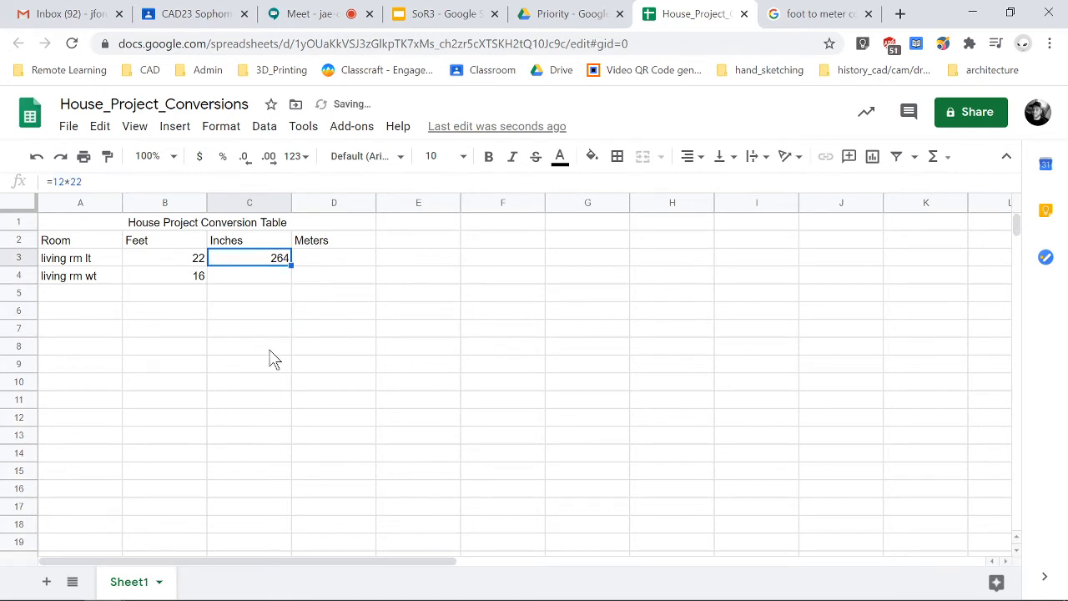
Step: Replace the fixed number 22 in the C3 formula with a reference to cell B3, making it =12*B3
key("Return")
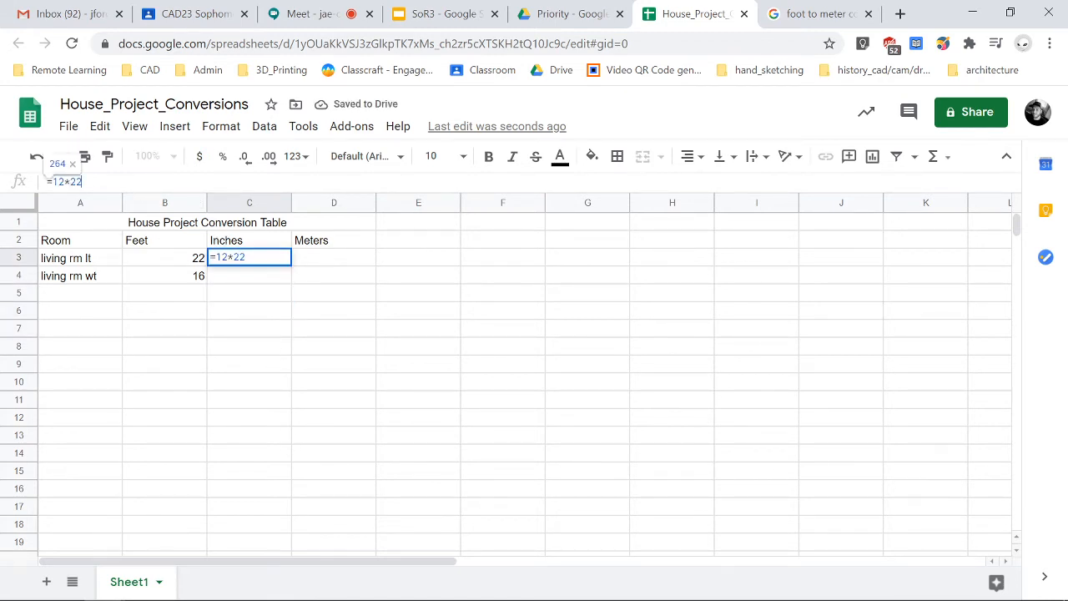
key("BackSpace")
key("BackSpace")
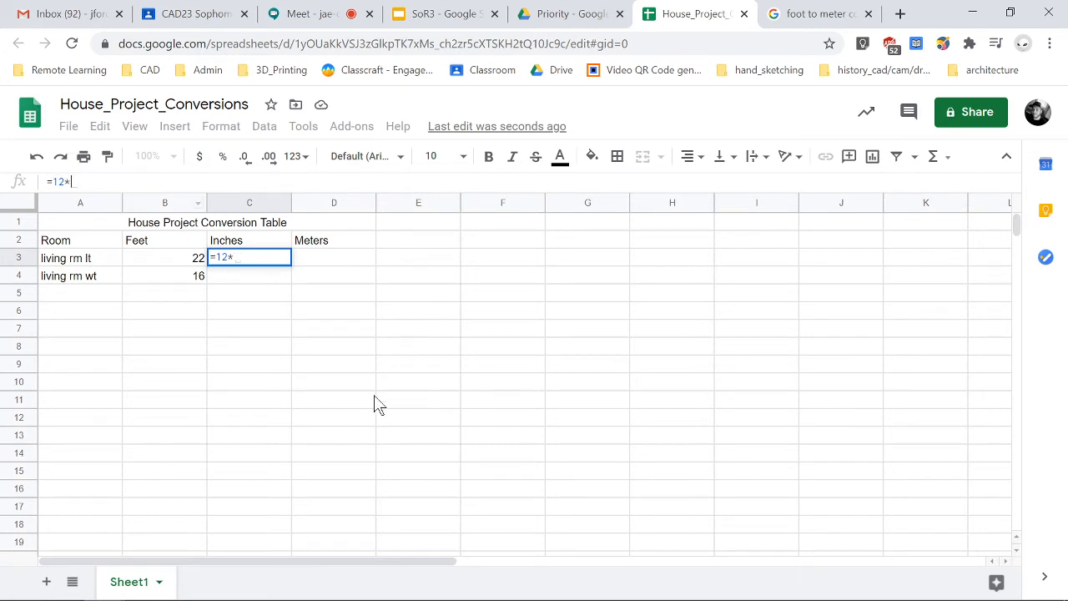
left_click(180, 259)
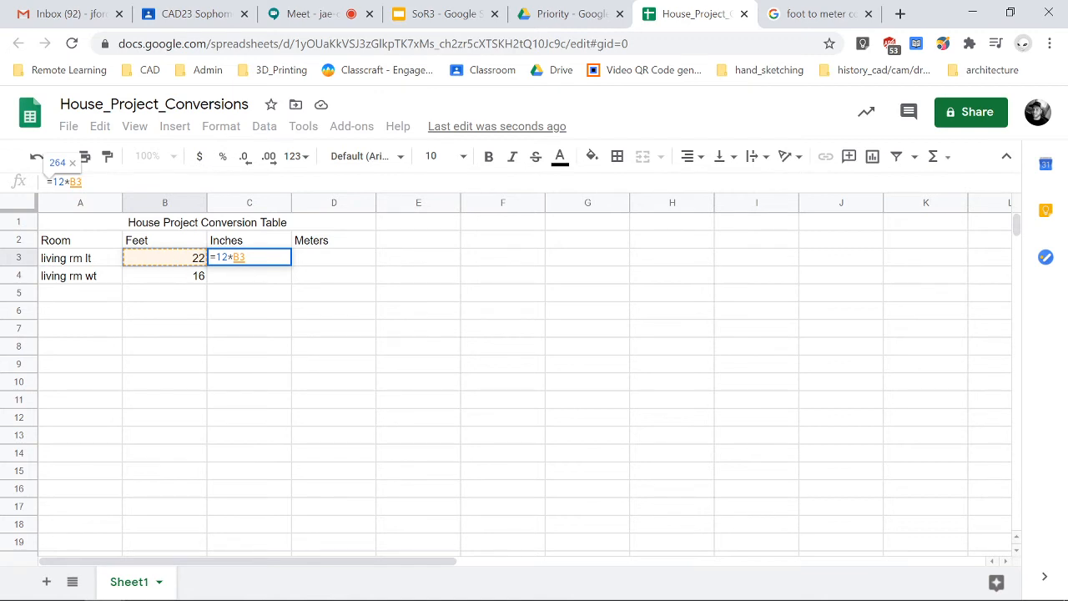
key("Return")
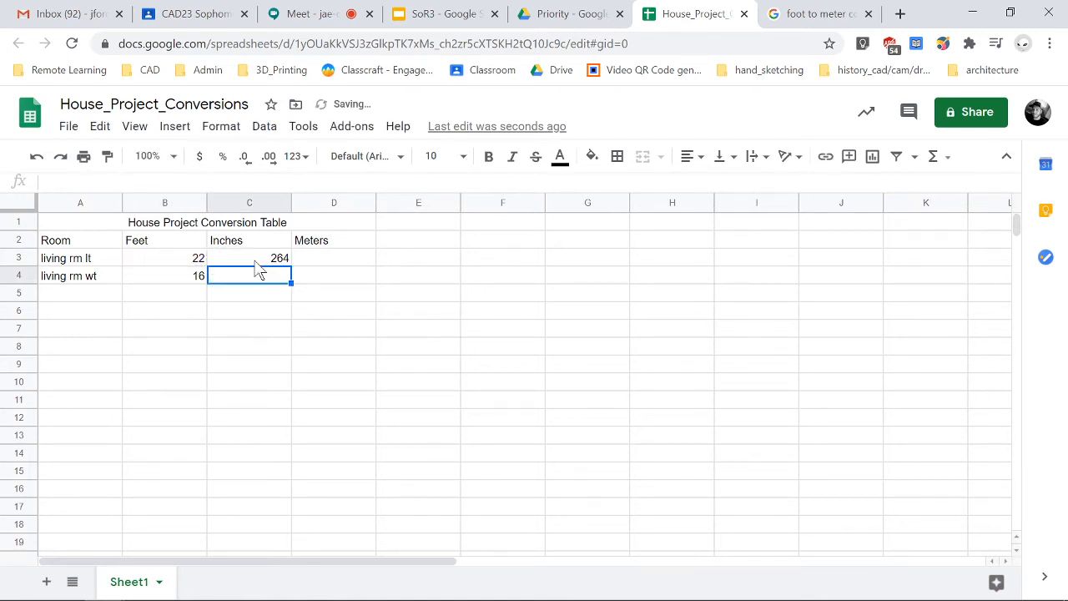
Step: Fill the Inches formula from C3 down into C4 and select C4 to inspect its formula
left_click(254, 259)
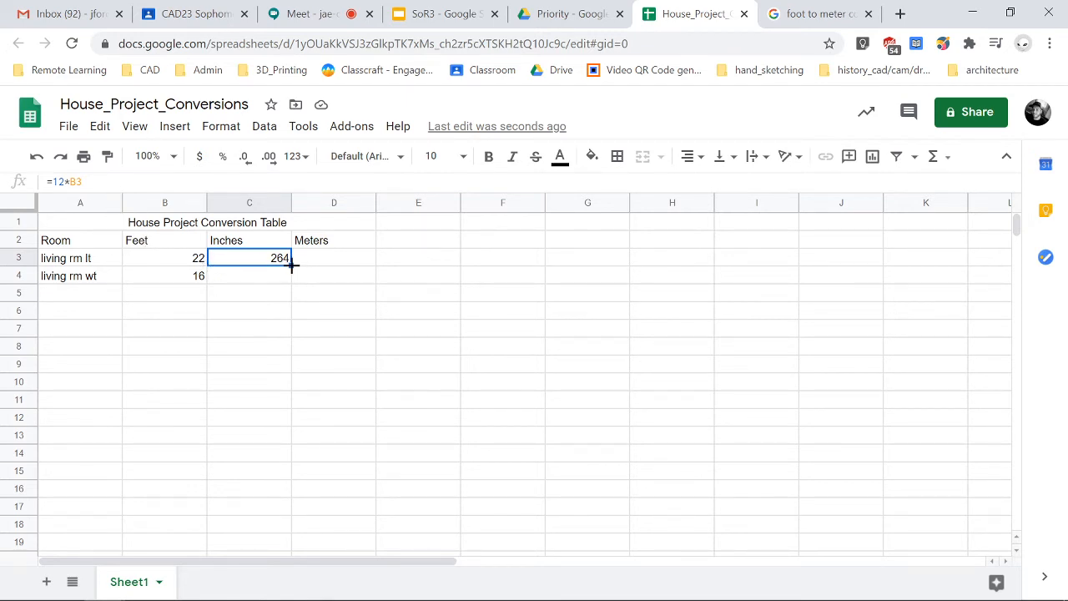
left_click_drag(292, 267, 294, 286)
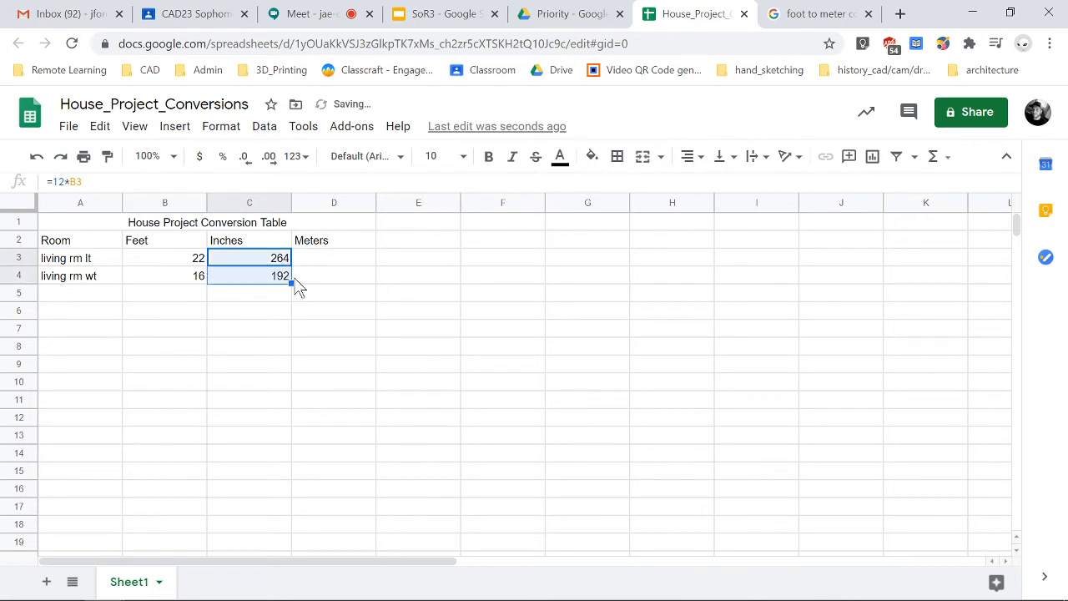
left_click(249, 282)
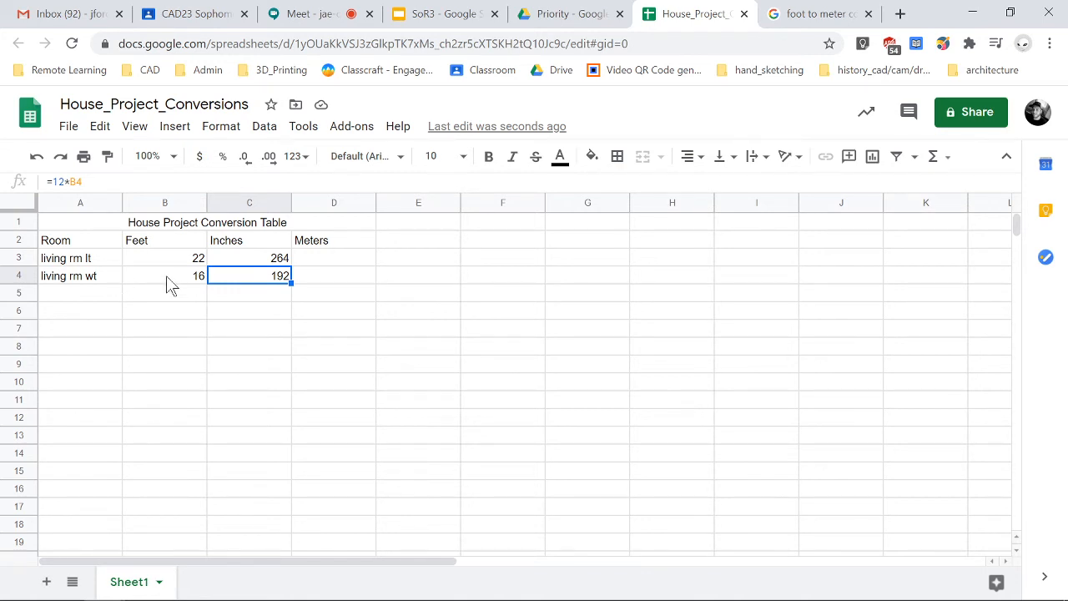
Step: Clear the Inches formulas from cells C4 and C3
left_click(260, 262)
left_click(265, 279)
key("Delete")
key("Up")
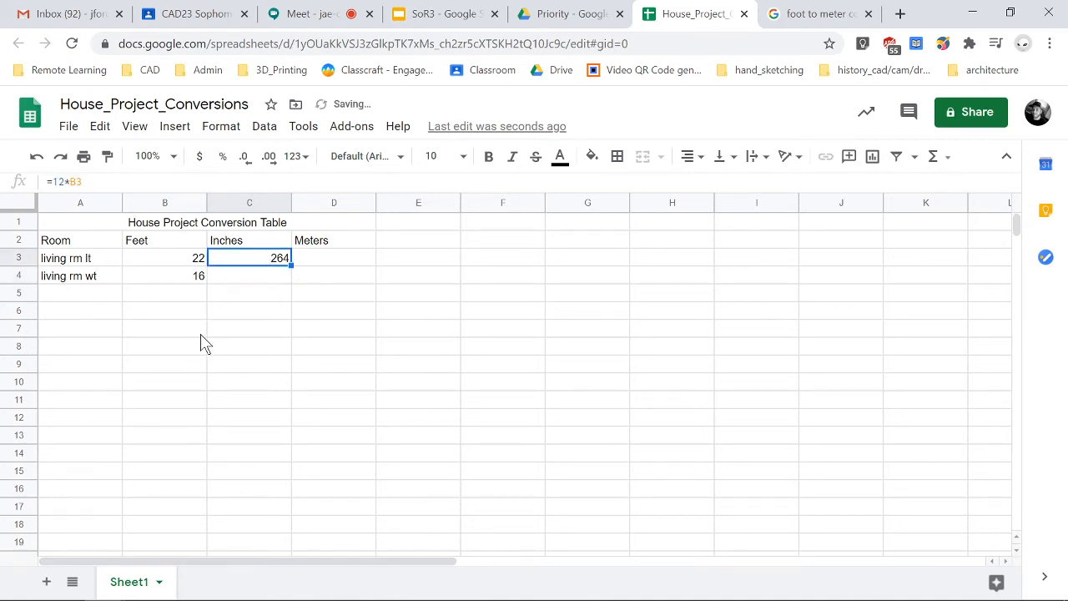
key("Delete")
Step: Enter the formula =12*B3 in the empty cell C3 and reselect that cell
type("=12")
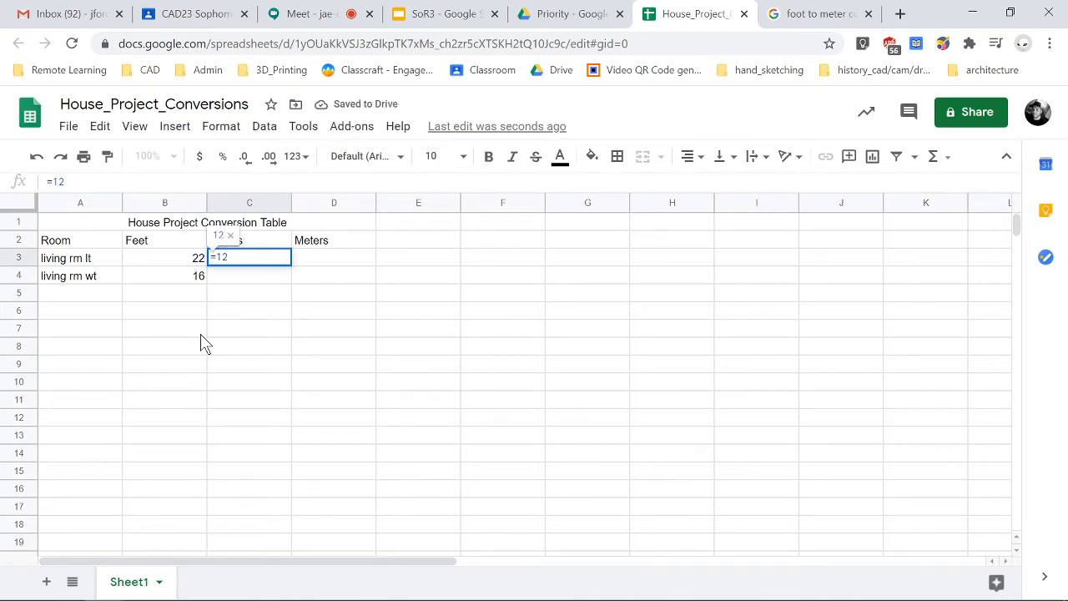
type("*")
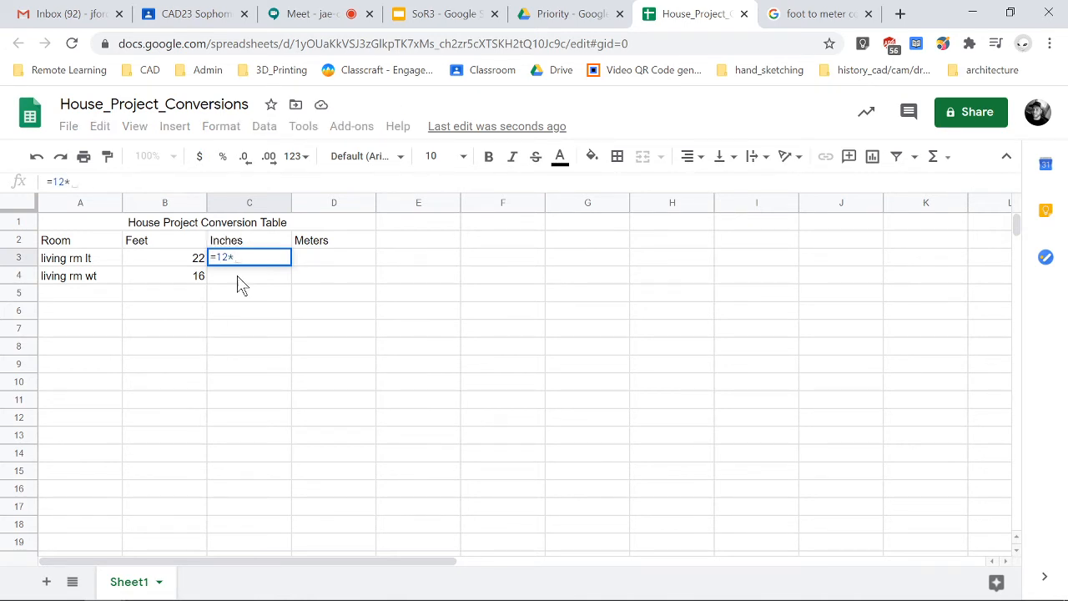
left_click(173, 265)
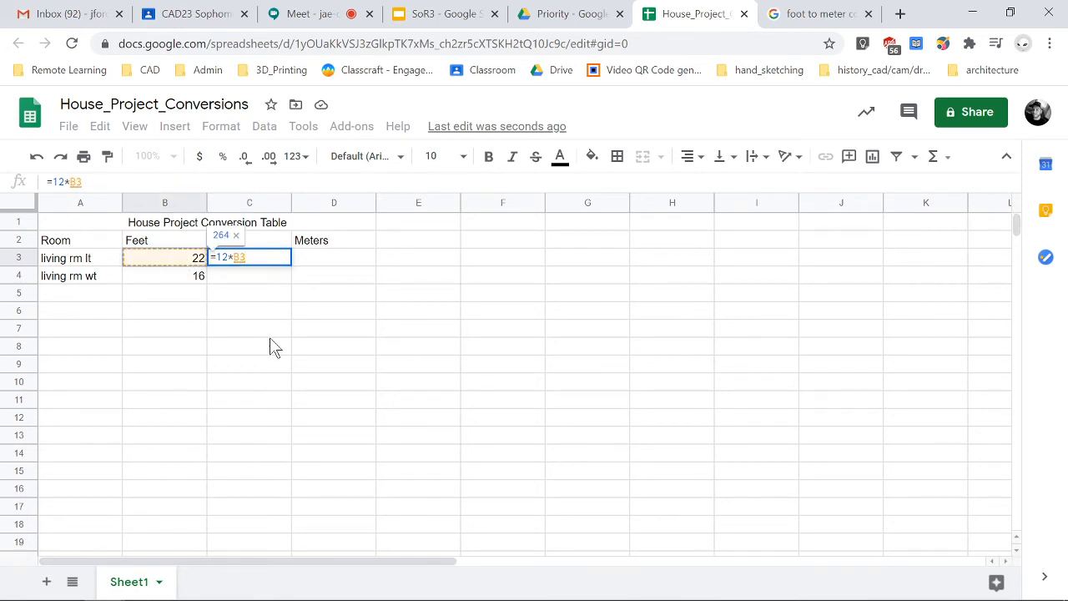
key("BackSpace")
key("BackSpace")
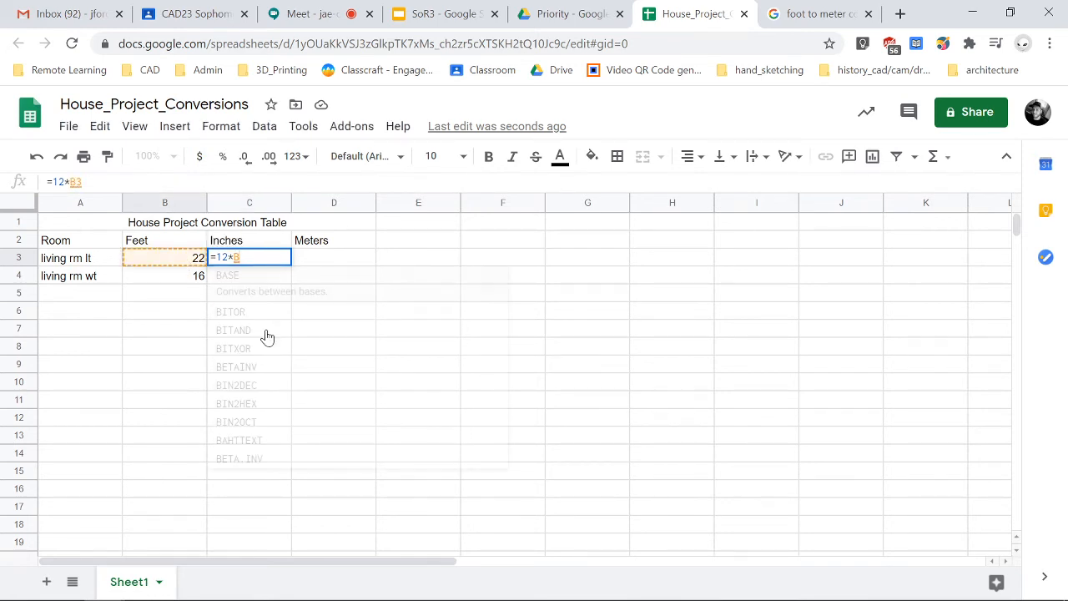
type("B3")
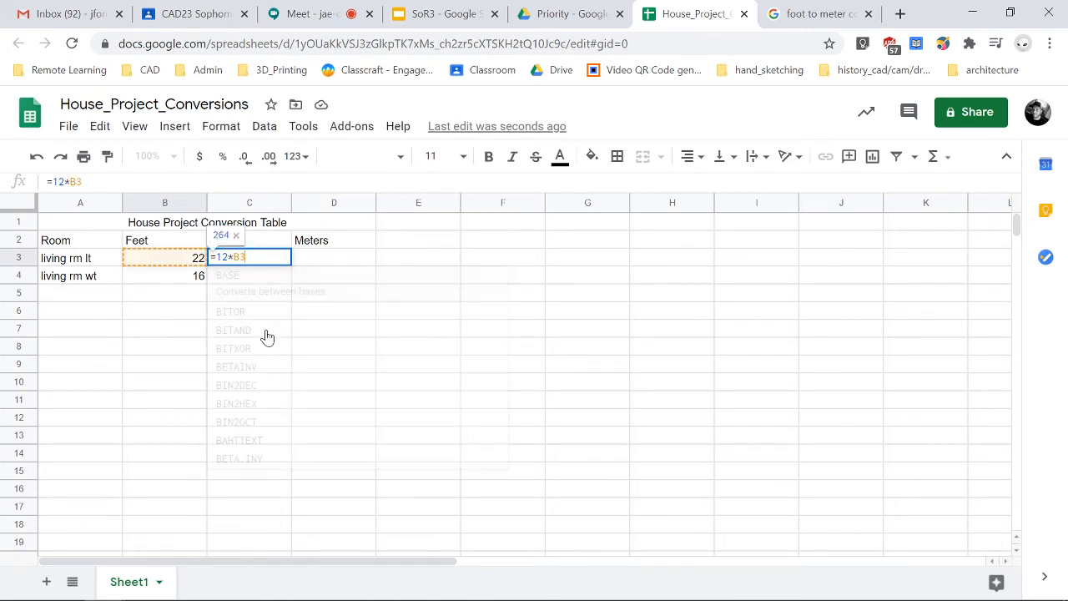
key("Return")
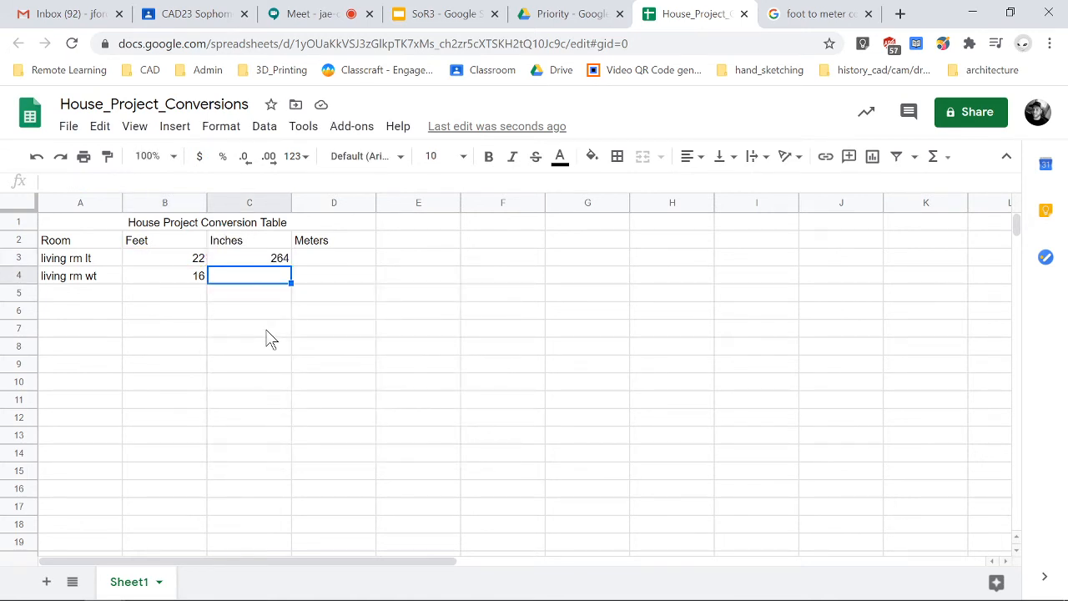
key("Up")
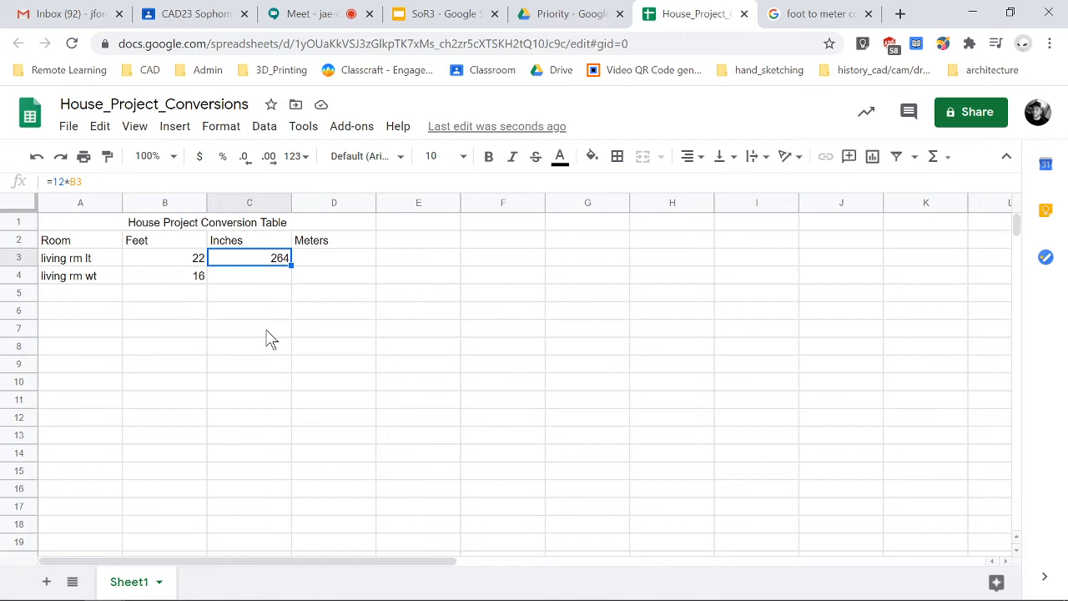
Step: Fill the Inches formula from cell C3 down into C4
key("Up")
key("Down")
key("Down")
key("Up")
key("Left")
key("Right")
key("Down")
key("Up")
left_click_drag(289, 264, 289, 285)
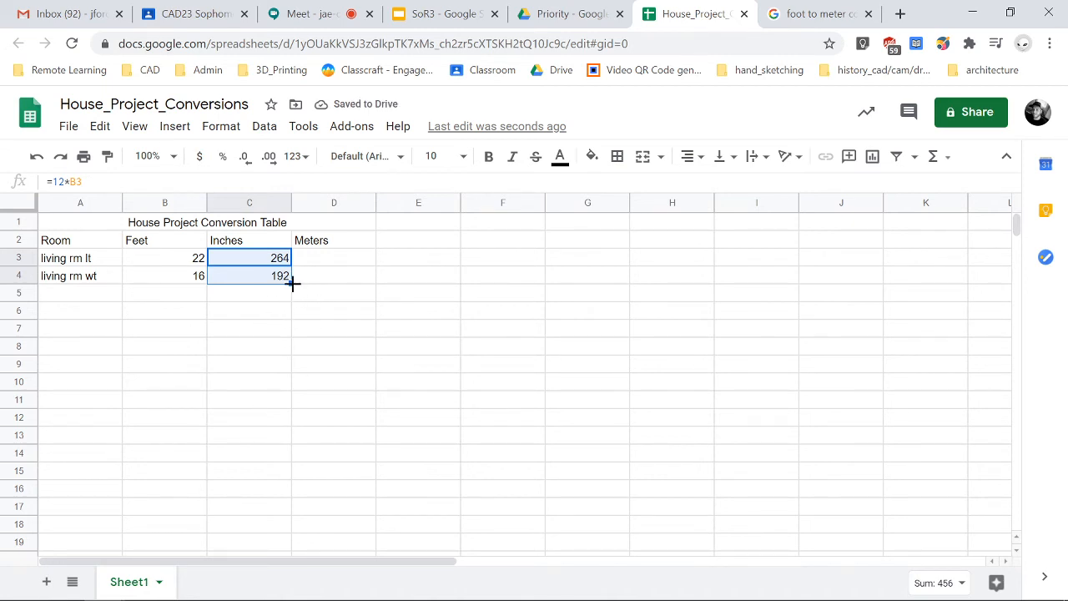
Step: Extend the Inches formula fill down through cell C10 and select C5 to inspect its formula
left_click_drag(291, 283, 298, 387)
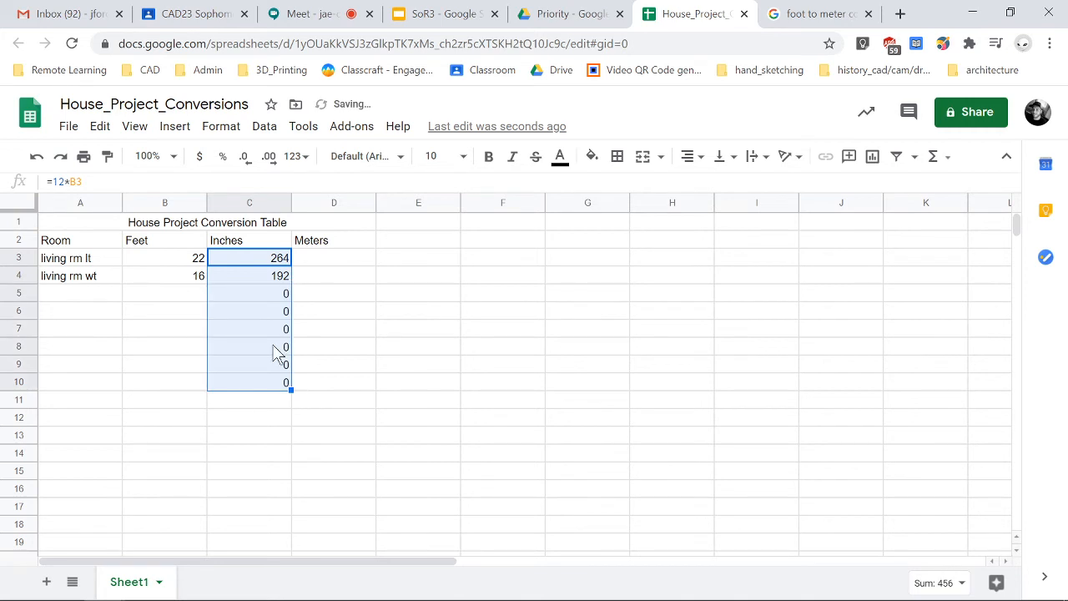
left_click(280, 293)
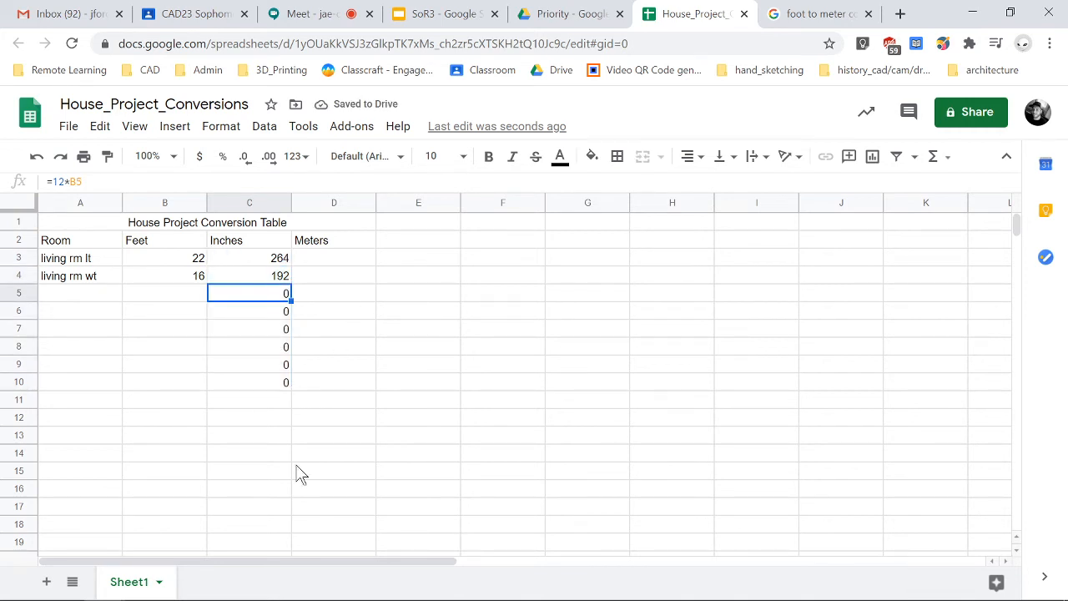
key("Left")
key("Right")
key("Left")
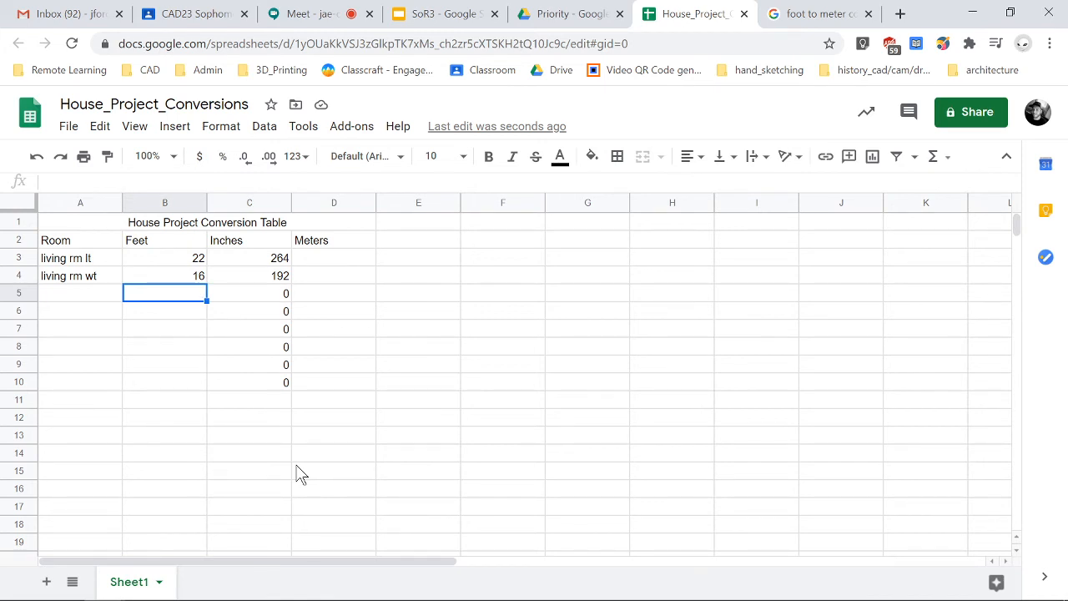
key("Right")
key("Down")
key("Down")
key("Down")
key("Down")
key("Down")
key("Left")
key("Up")
key("Left")
key("Up")
key("Up")
key("Right")
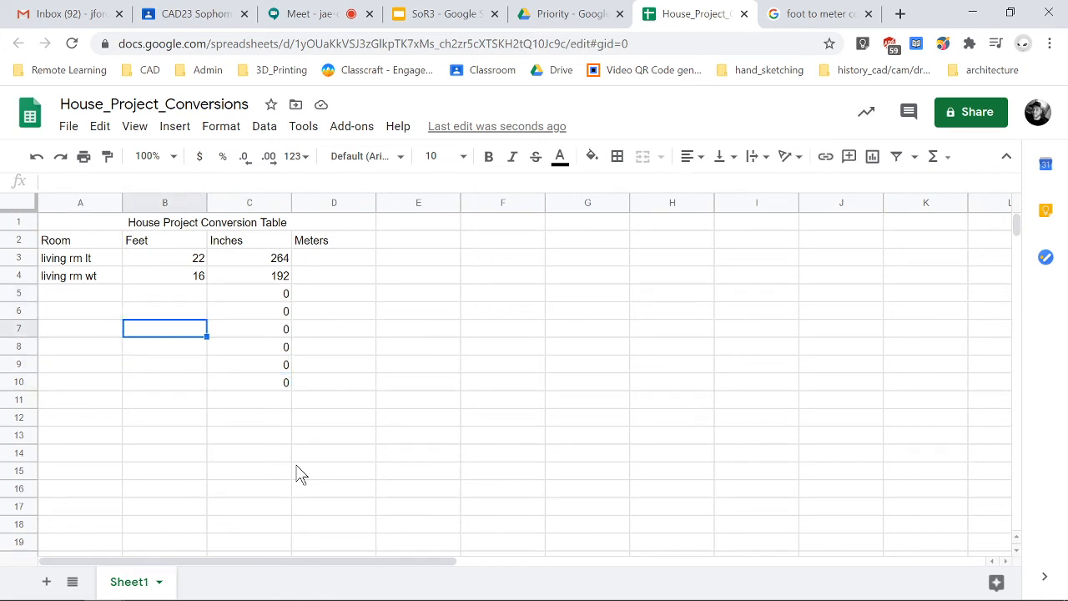
Step: Enter the test lengths 33, 12 and 15 in the Feet cells B5, B6 and B7
key("Up")
key("Up")
type("33")
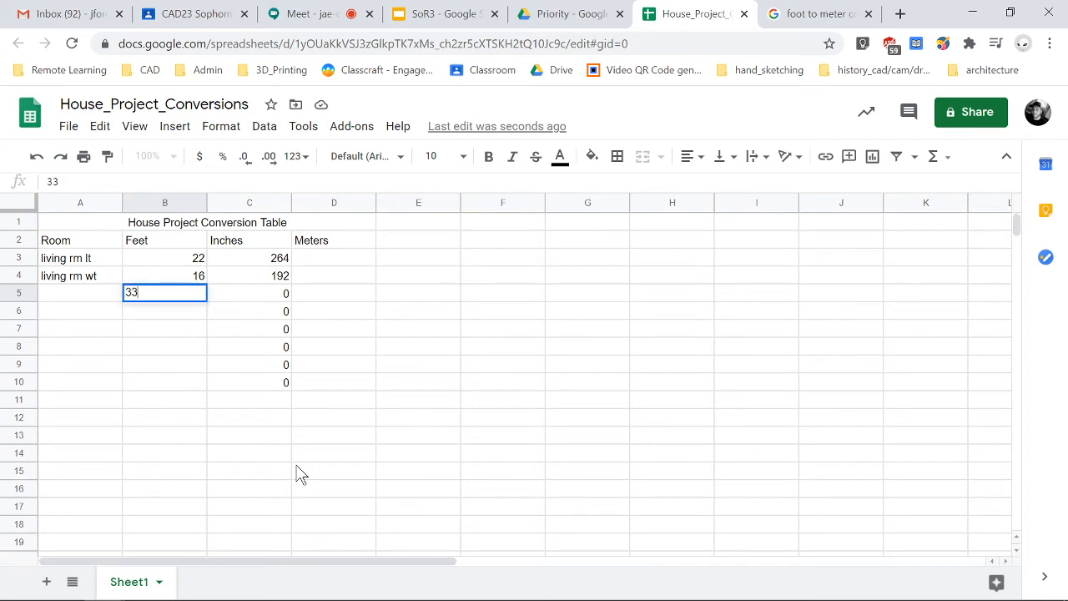
key("Return")
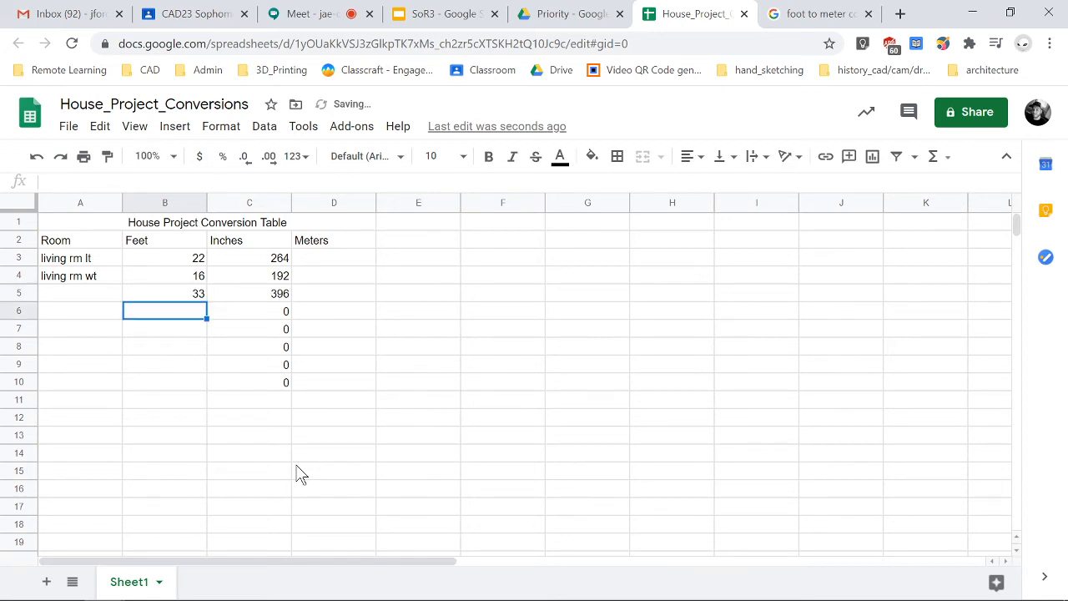
type("12")
key("Return")
type("15")
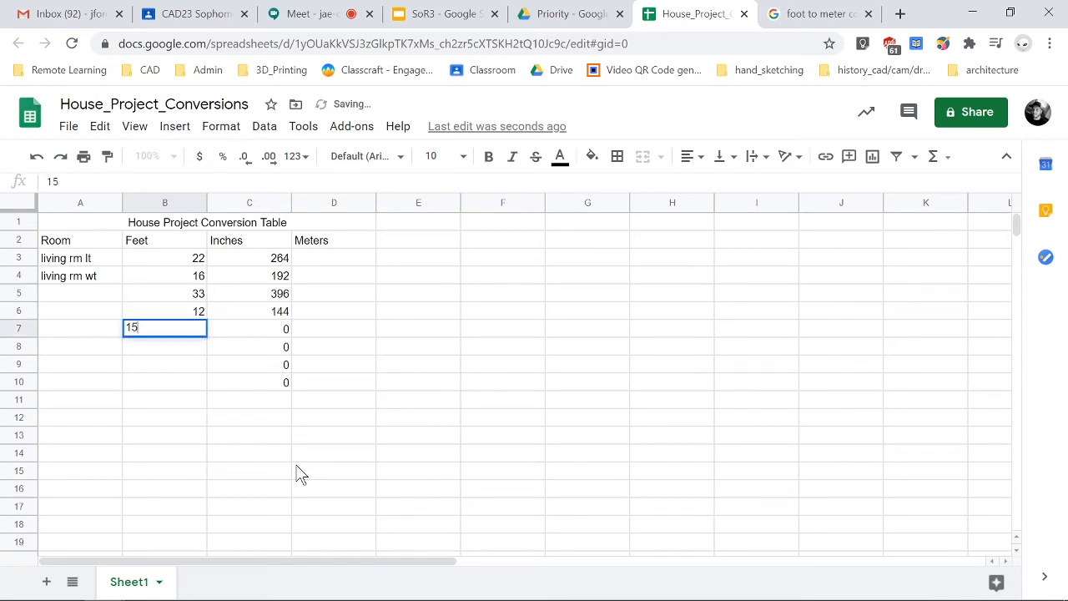
key("Return")
Step: Examine the Inches results for the test lengths in rows 5 to 7 and the formula in C5
key("Up")
key("Right")
key("Right")
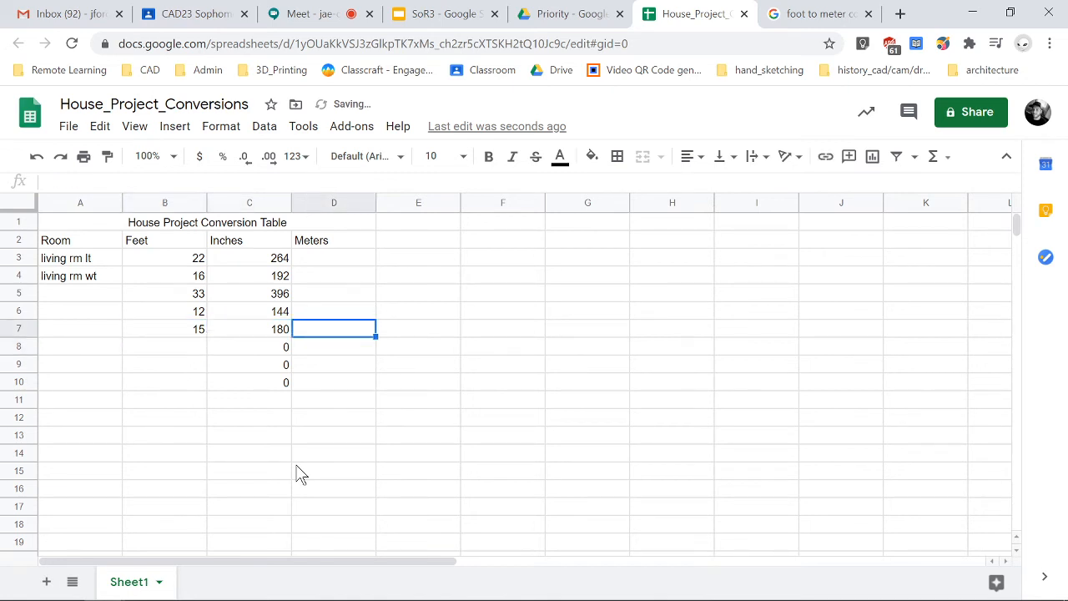
key("Left")
key("Up")
key("Up")
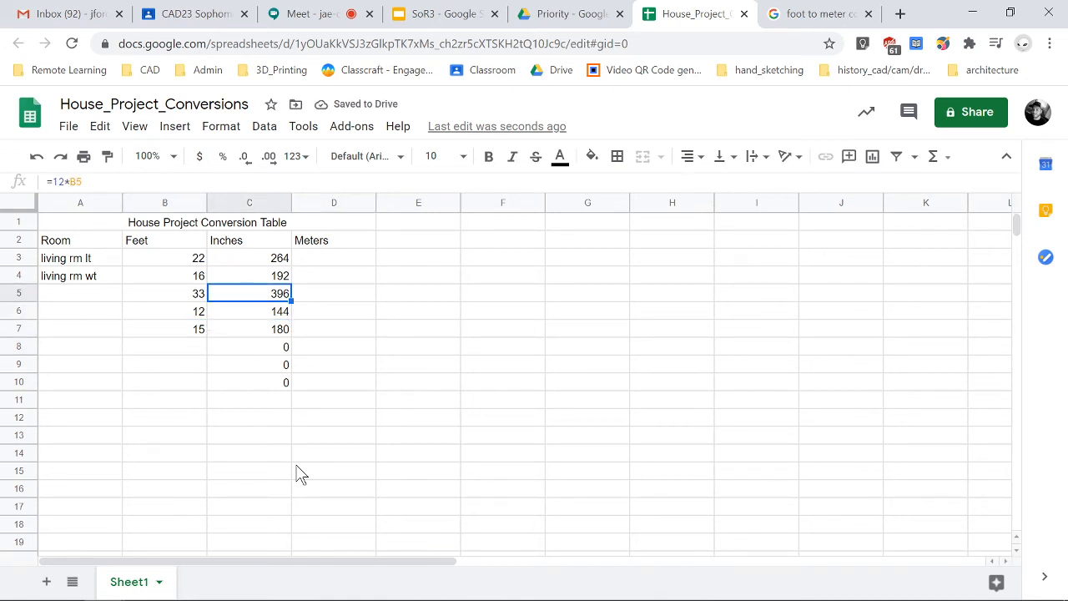
key("Left")
key("Left")
key("Down")
key("Right")
key("Up")
key("Right")
key("Left")
key("Left")
key("Down")
key("Down")
key("Up")
key("Up")
key("Up")
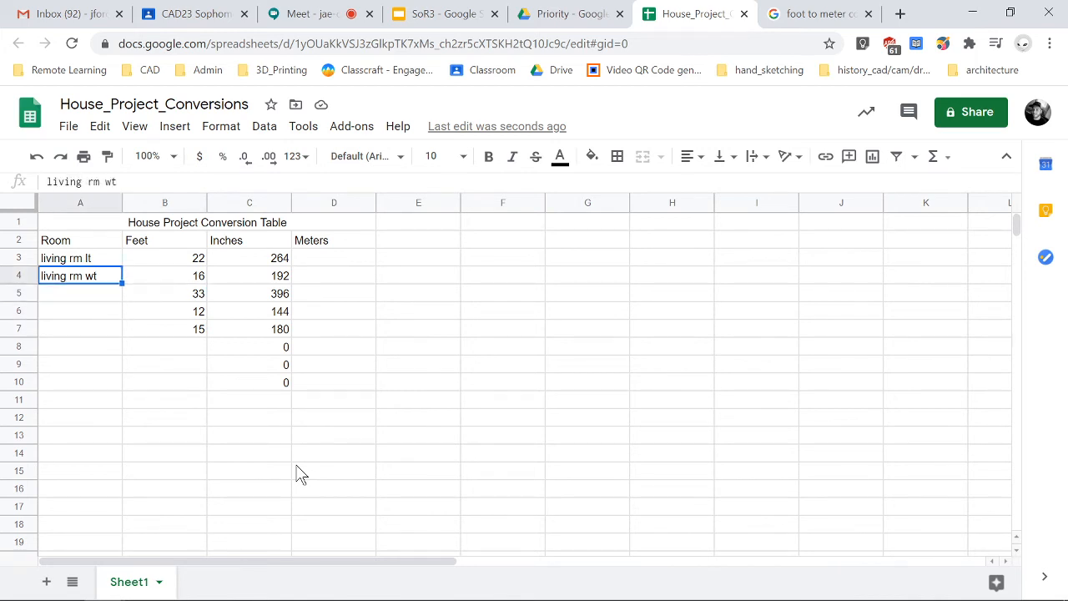
Step: Clear the test Feet values and Inches formulas from the range B5:C10
key("Right")
key("Right")
key("Left")
key("Down")
key("shift+Right")
key("shift+Down")
key("shift+Right")
key("shift+Down")
key("shift+Left")
key("shift+Down")
key("shift+Down")
key("shift+Down")
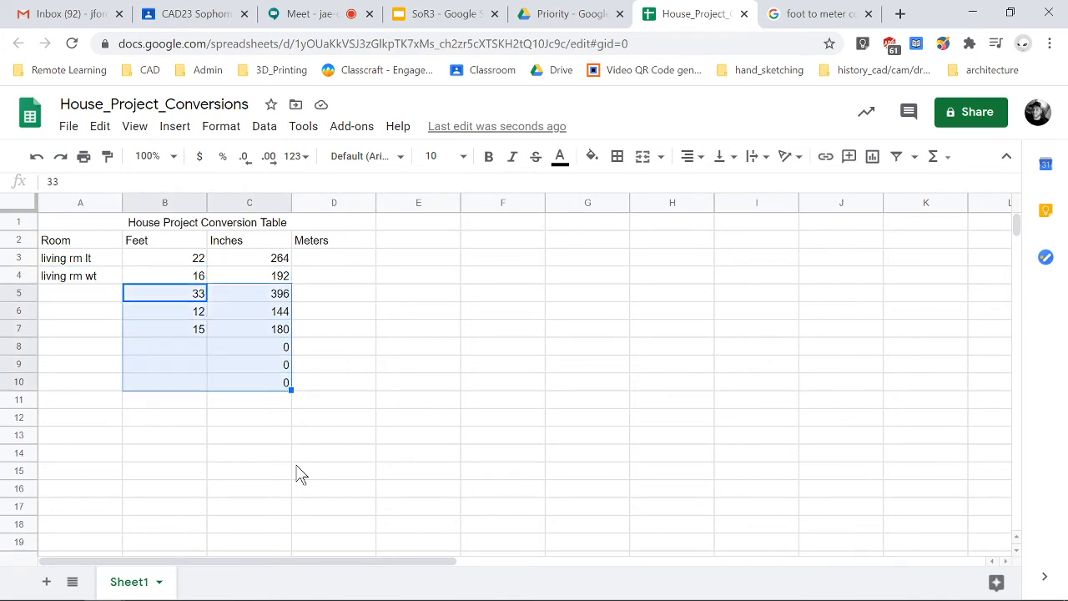
key("Delete")
Step: Select cell D3, check the foot-to-meter factor in the open Google search results, and return to the House_Project_Conversions spreadsheet
key("Up")
key("Up")
key("Right")
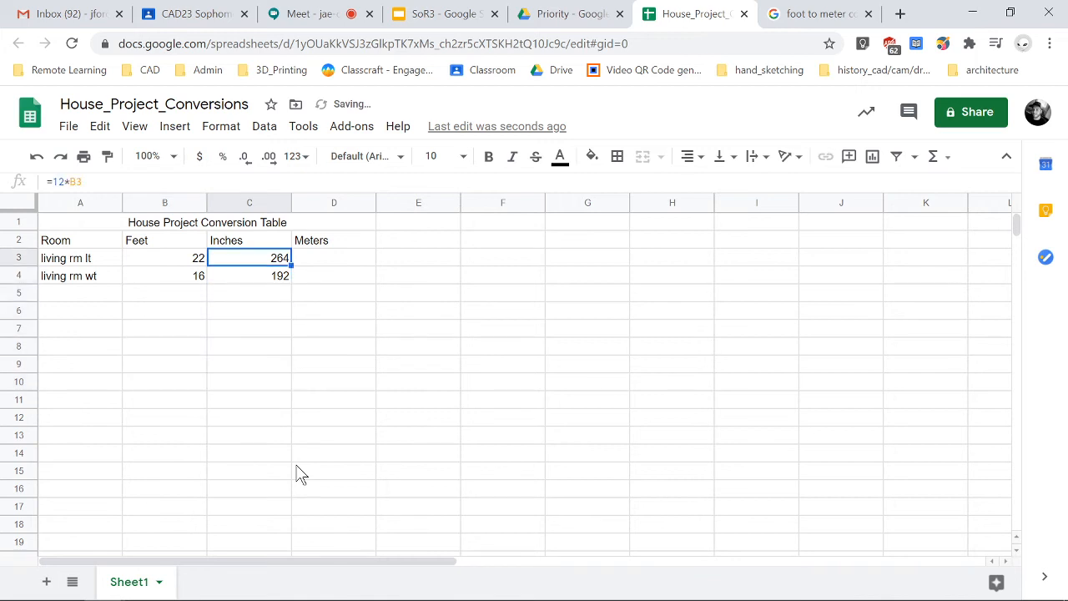
key("Right")
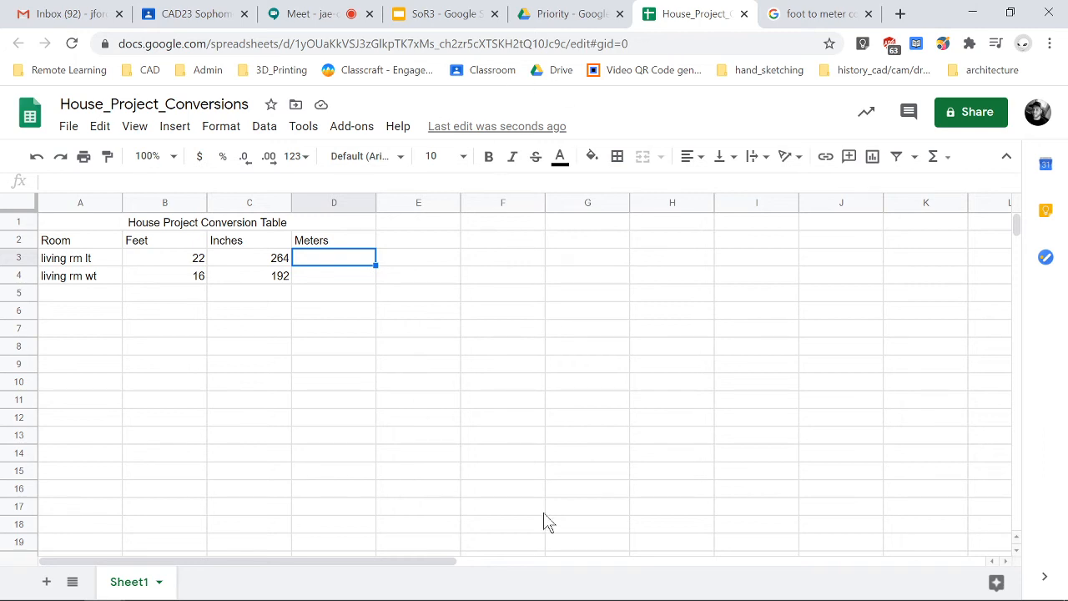
left_click(819, 14)
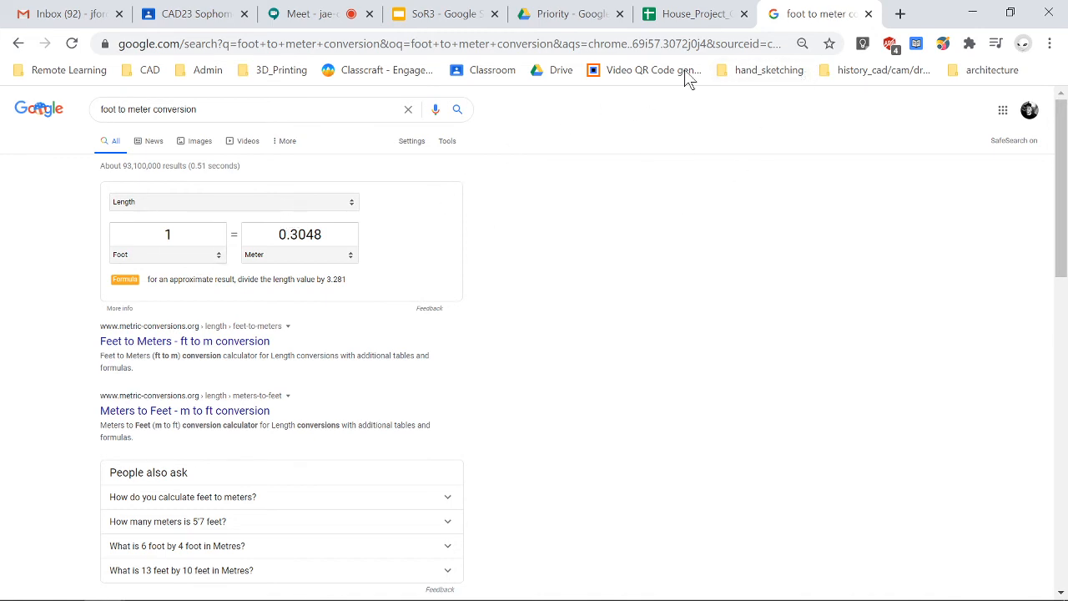
left_click(705, 12)
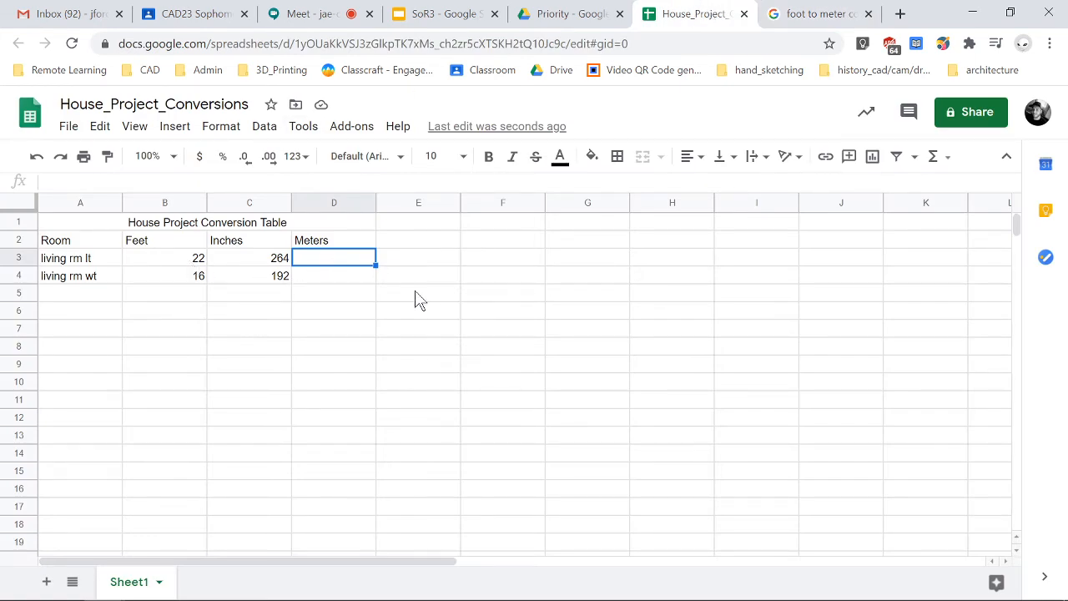
Step: Enter the formula =.3048*B3 in the Meters cell D3, referencing the living room length in feet
type("=")
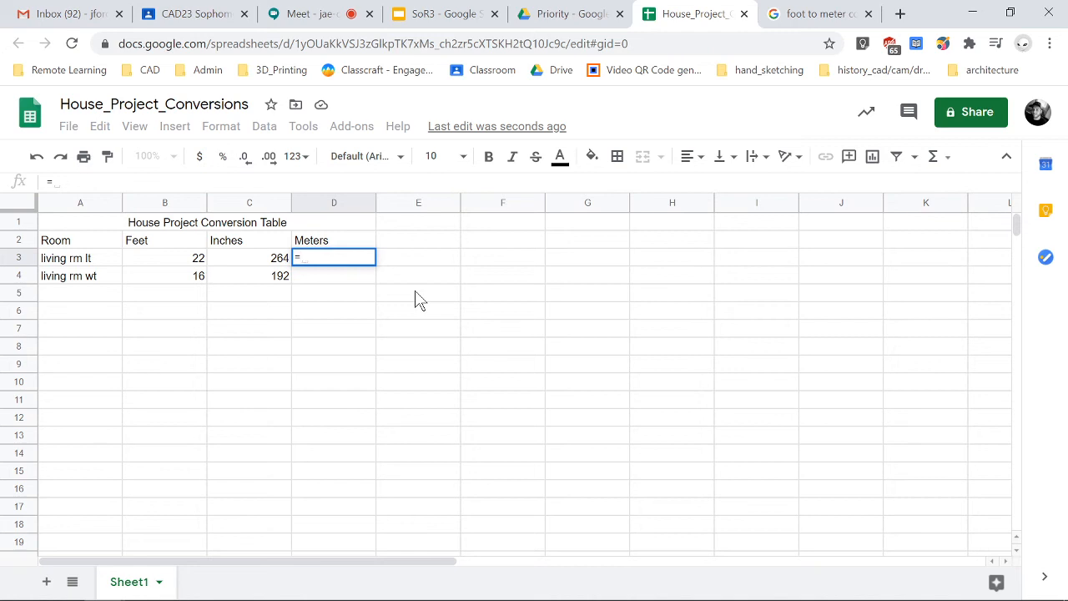
type(".30")
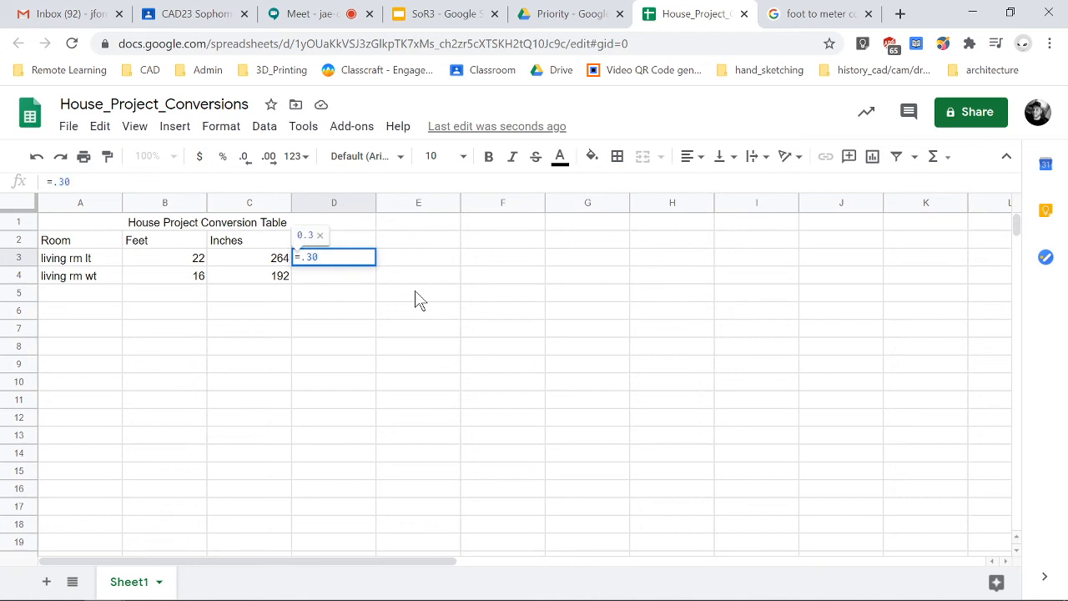
type("48*")
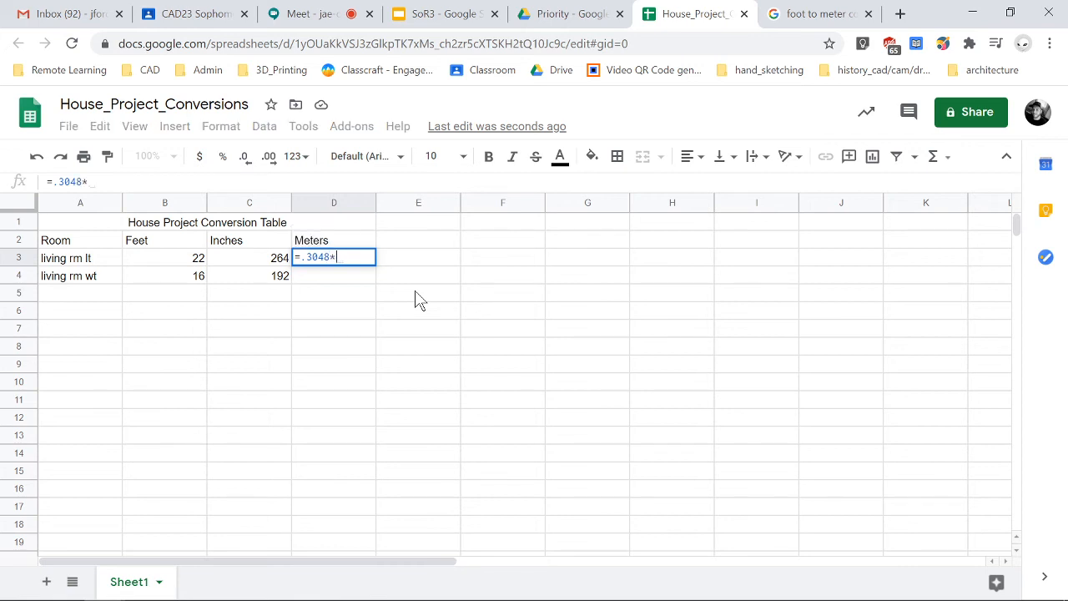
left_click(166, 264)
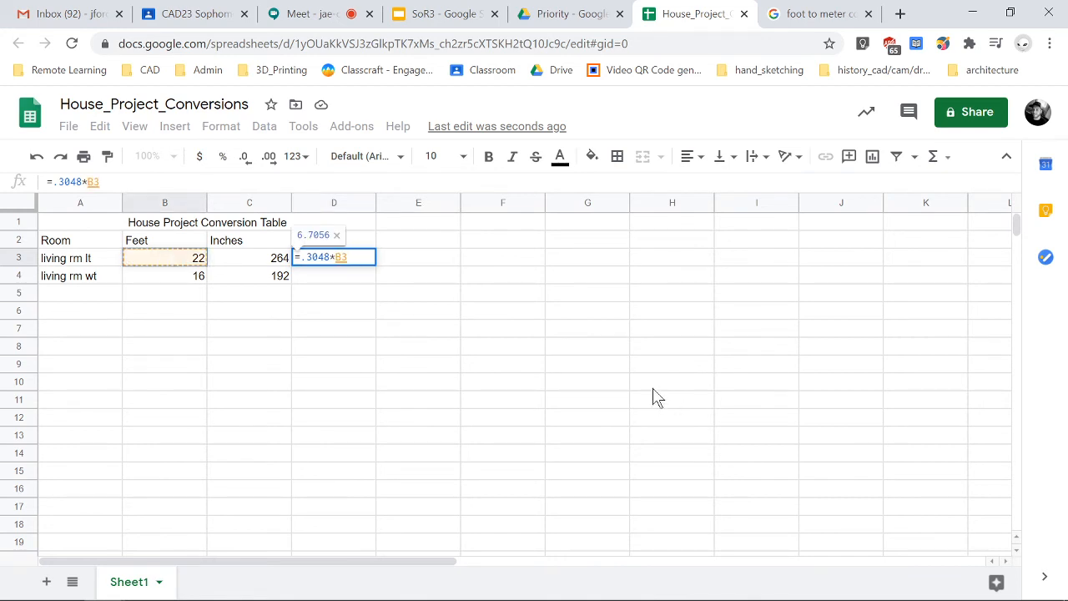
key("Return")
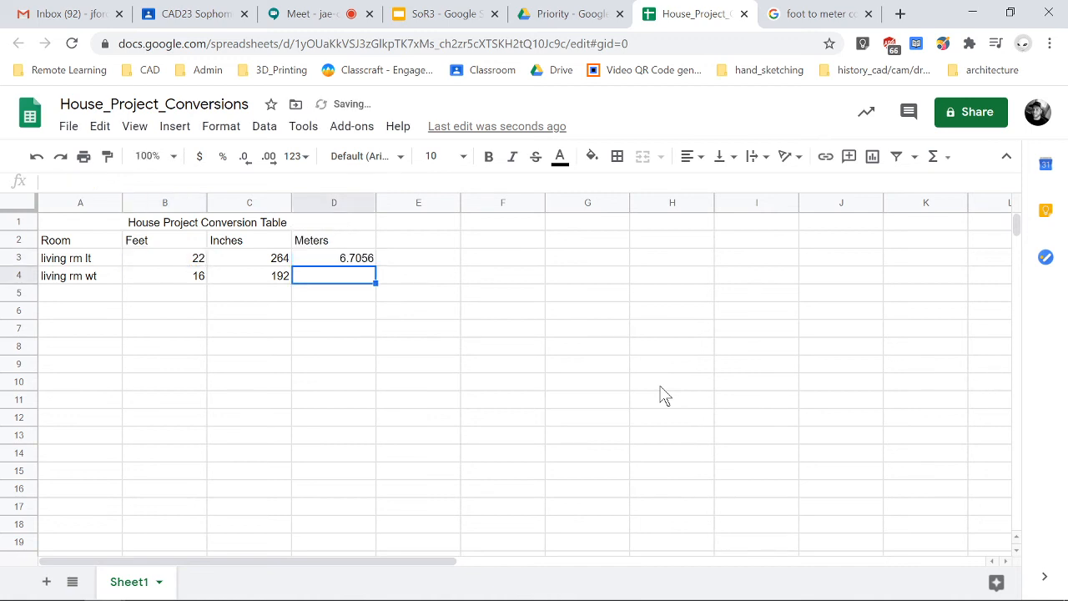
Step: Fill the Meters formula from cell D3 down into D4
mouse_move(610, 590)
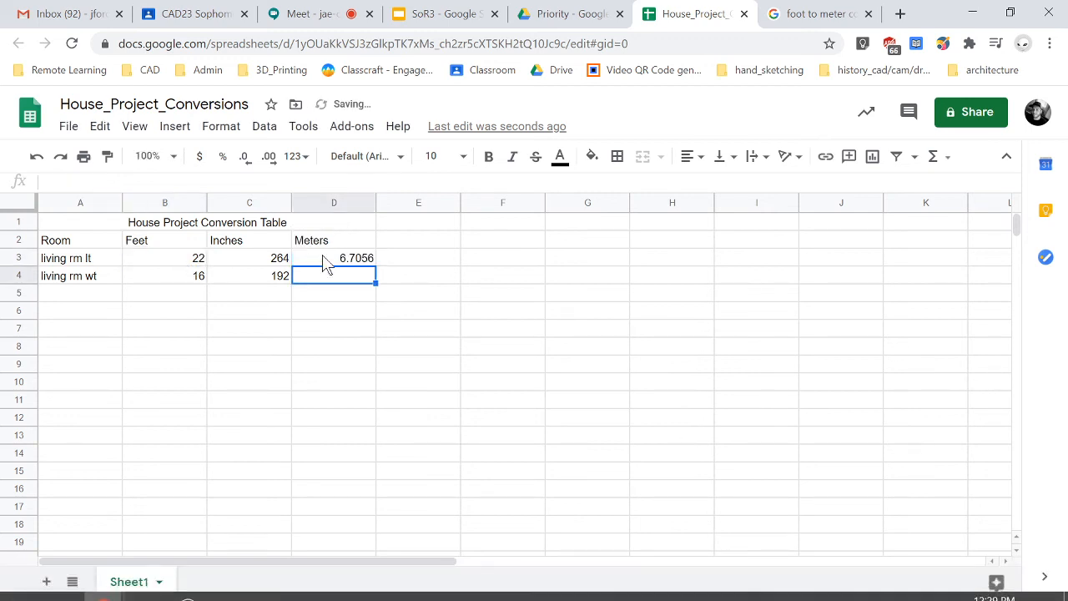
left_click(337, 258)
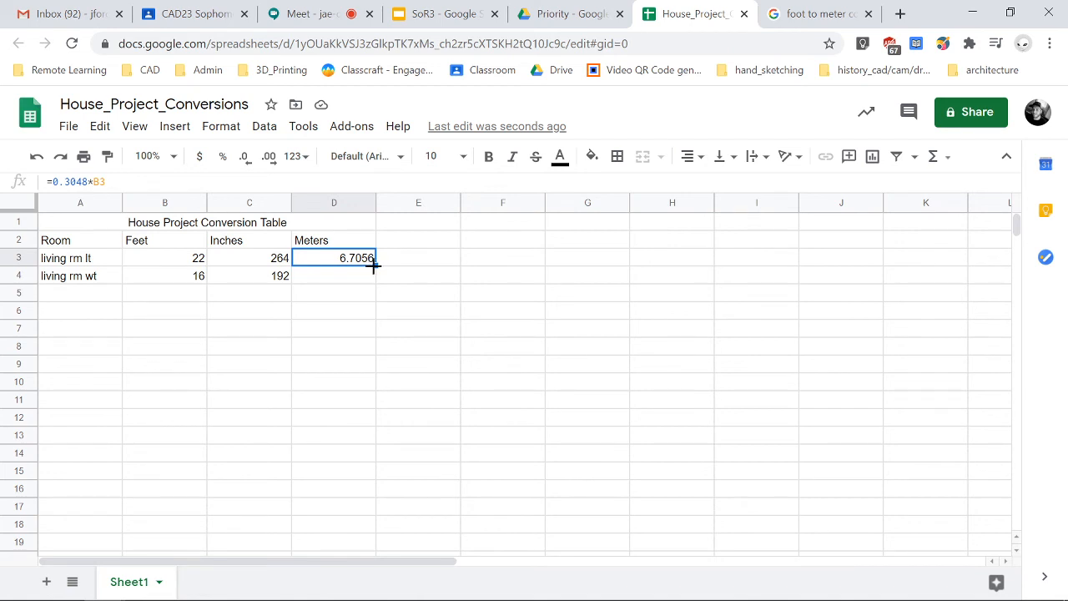
left_click_drag(373, 264, 372, 278)
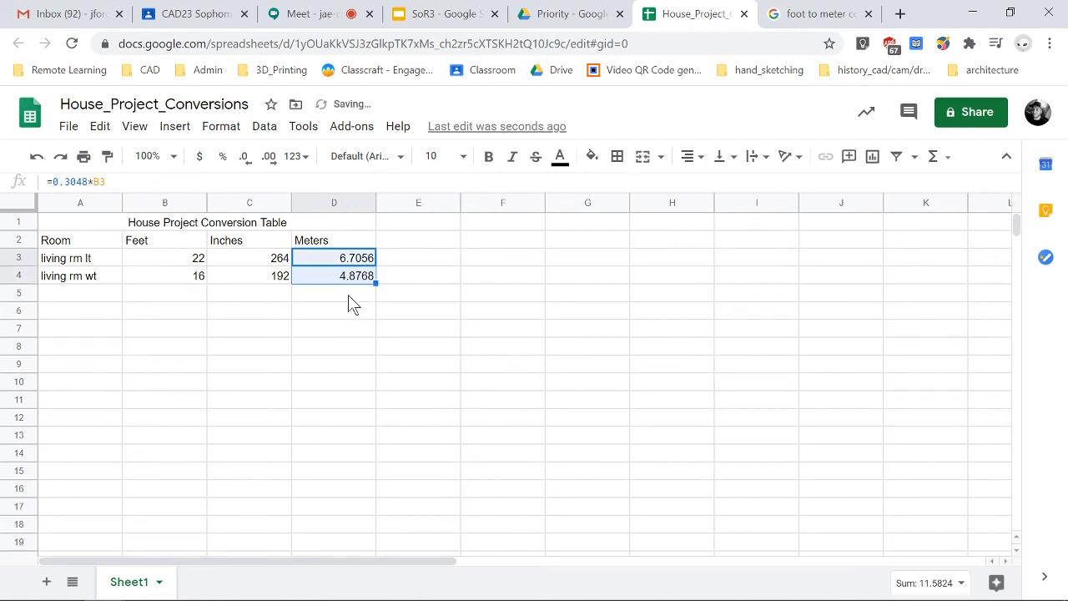
Step: Add the room labels "kitchen lt" in cell A5 and "kitchen wt" in cell A6
left_click(83, 296)
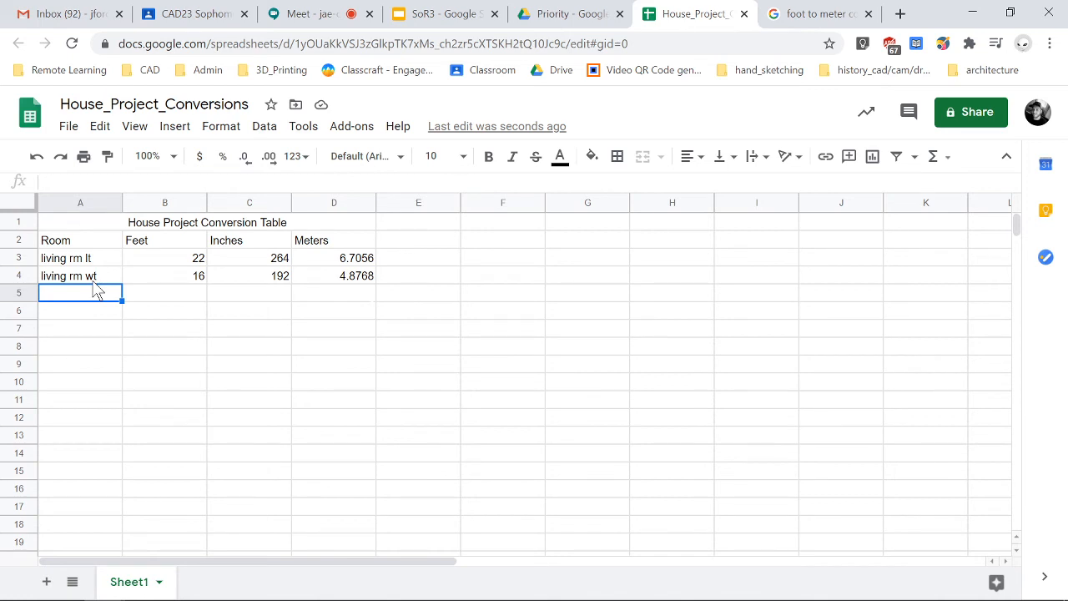
type("kitchen lt")
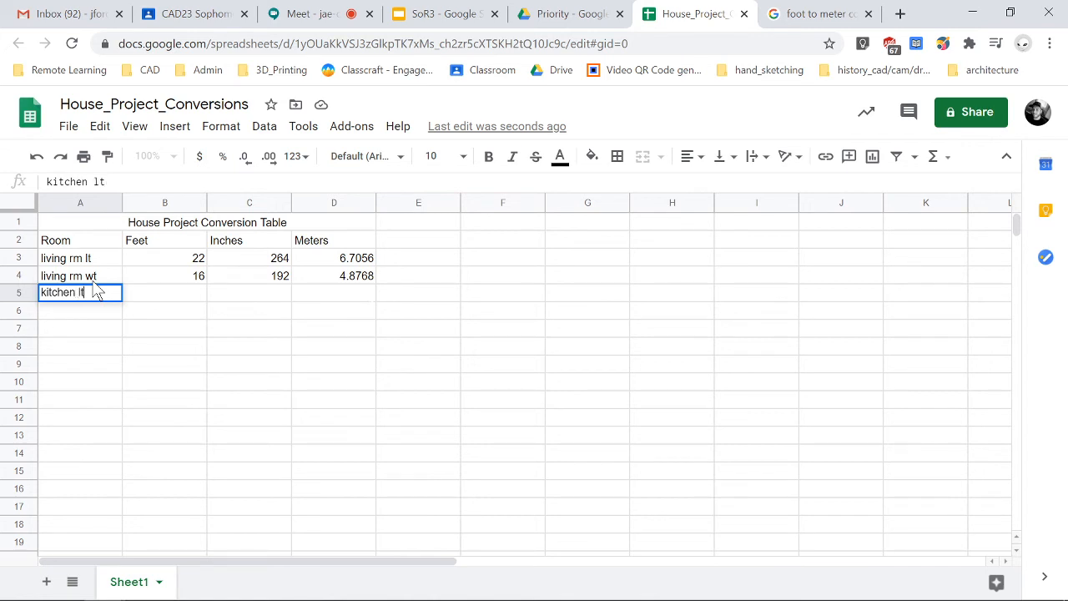
key("Return")
type("kitchen")
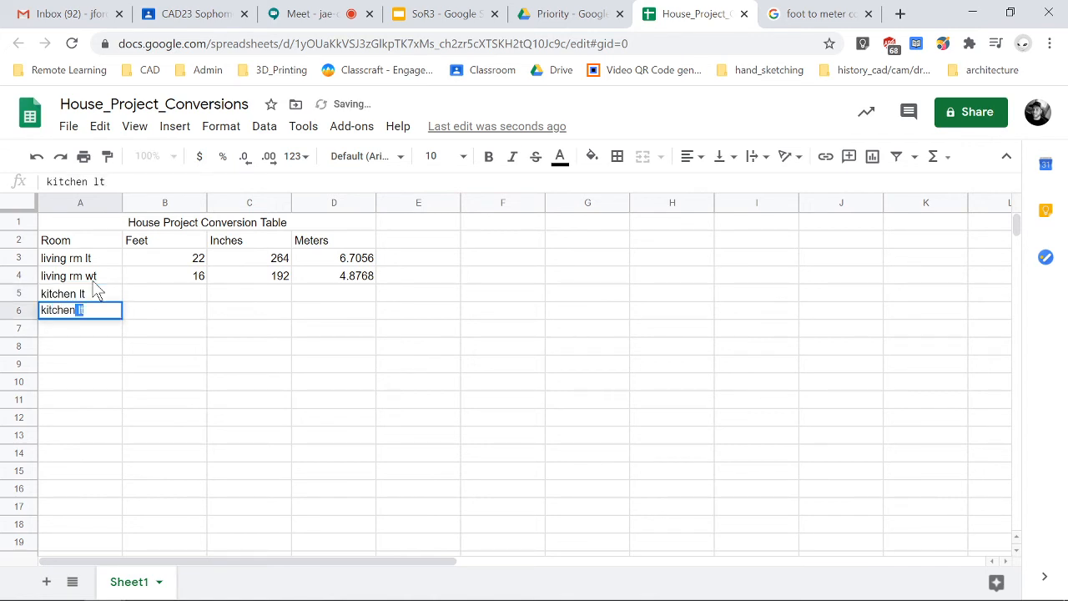
type(" wt")
key("Tab")
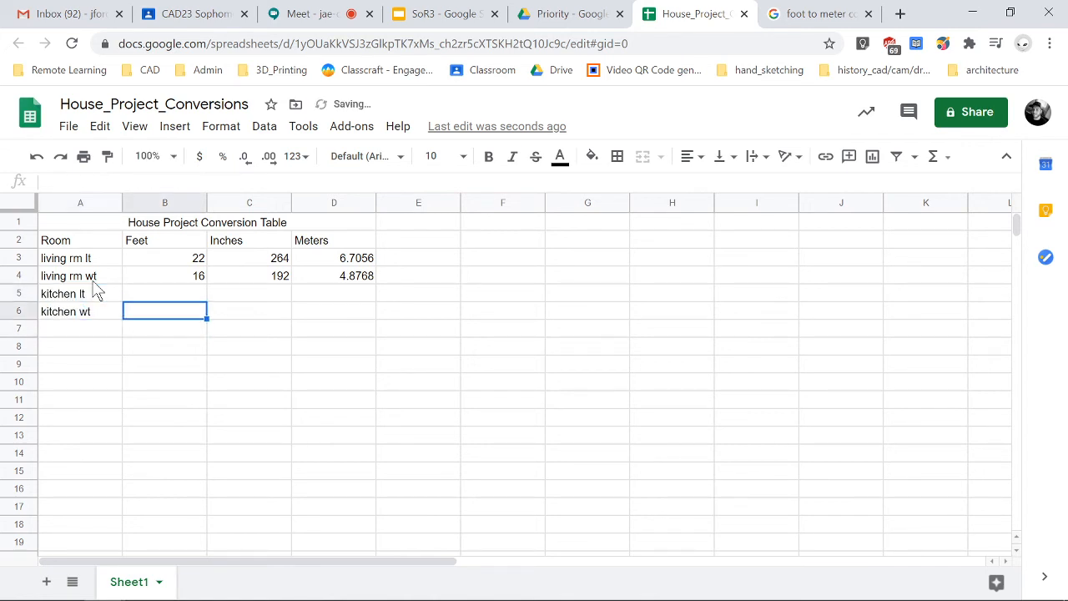
Step: Enter the kitchen dimensions in feet, 20 in cell B5 and 14 in cell B6
key("Up")
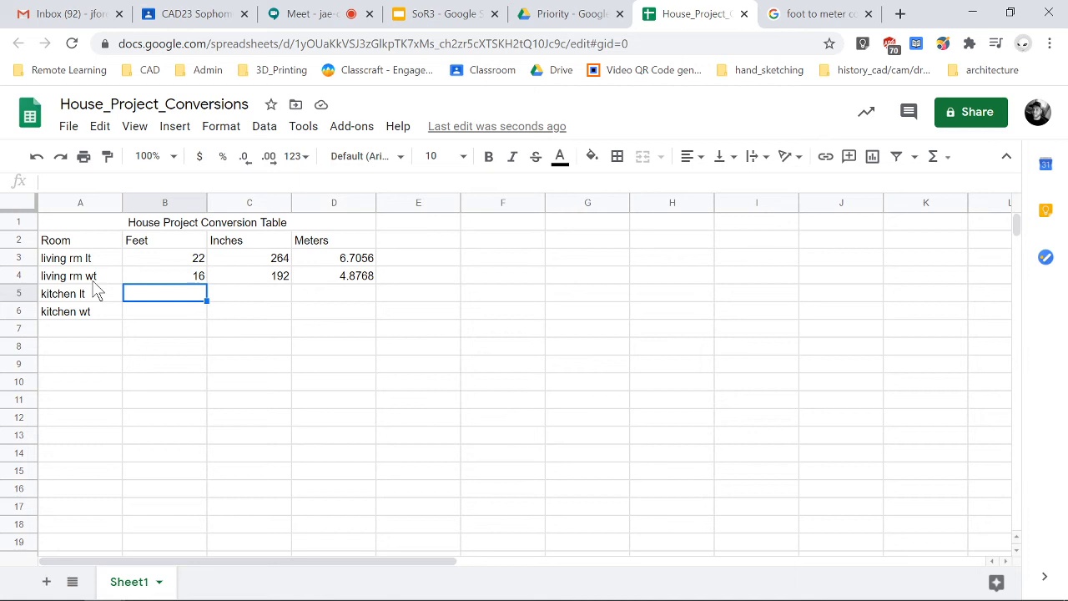
type("20")
key("Return")
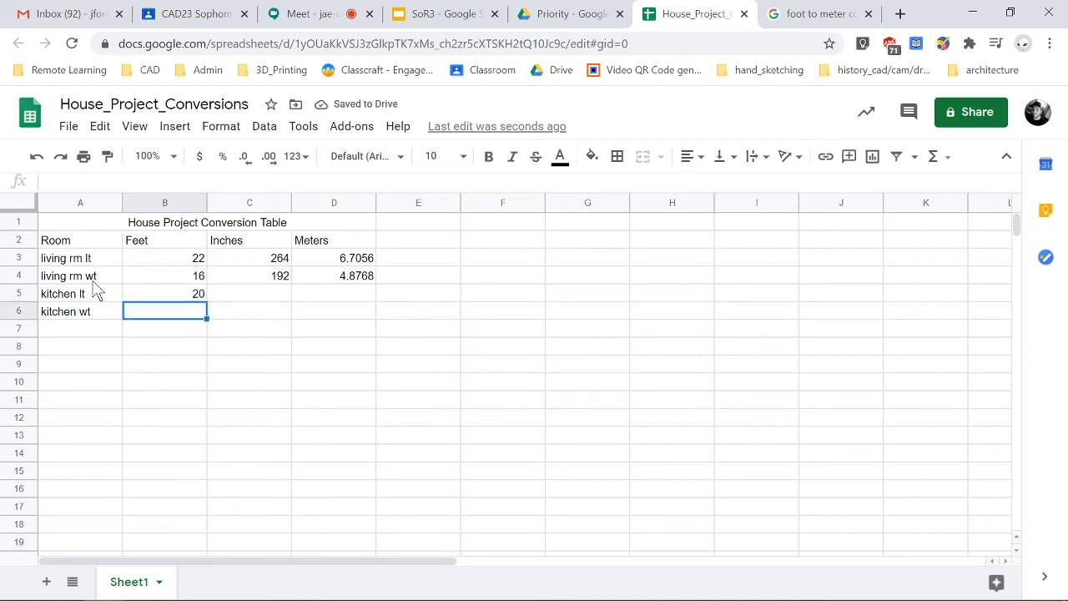
type("14")
key("Return")
key("Right")
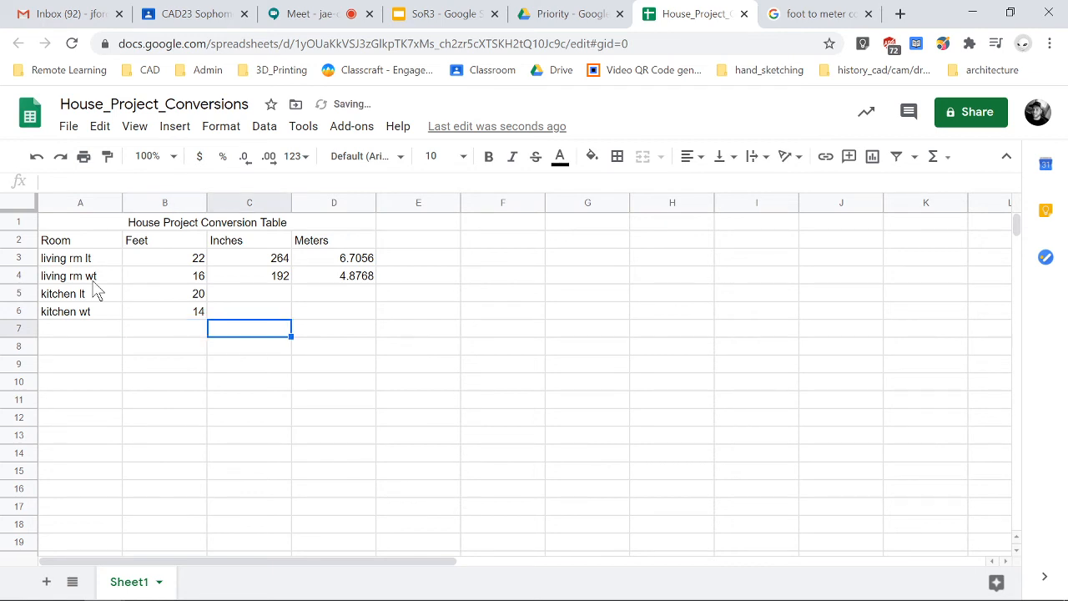
Step: Fill the Inches formula from cell C4 down through C6 for the kitchen rows
key("Up")
key("Left")
key("Up")
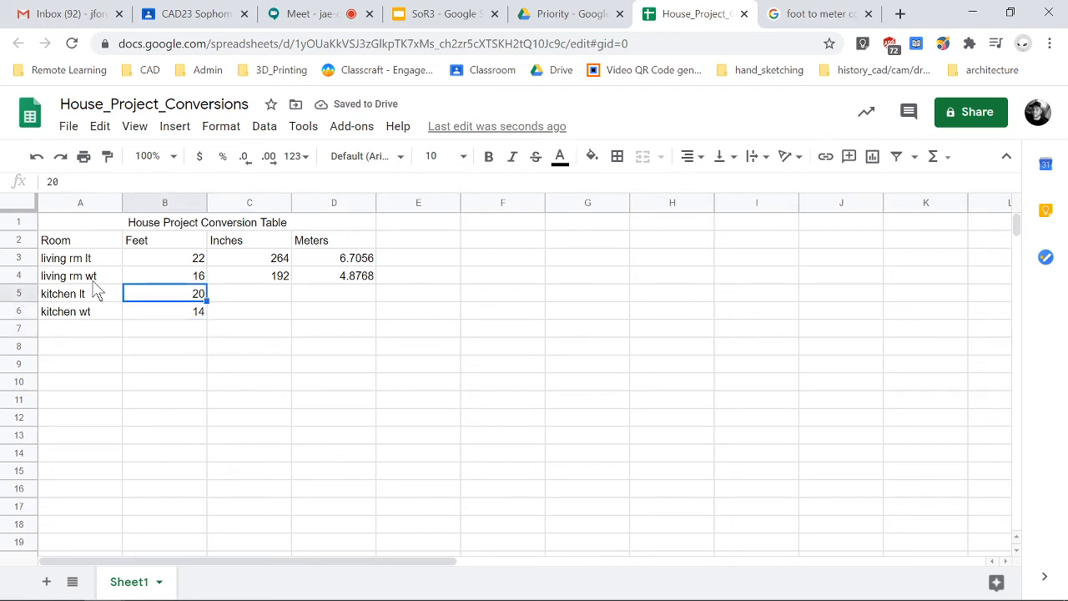
key("Left")
key("Right")
key("Down")
key("Right")
key("Up")
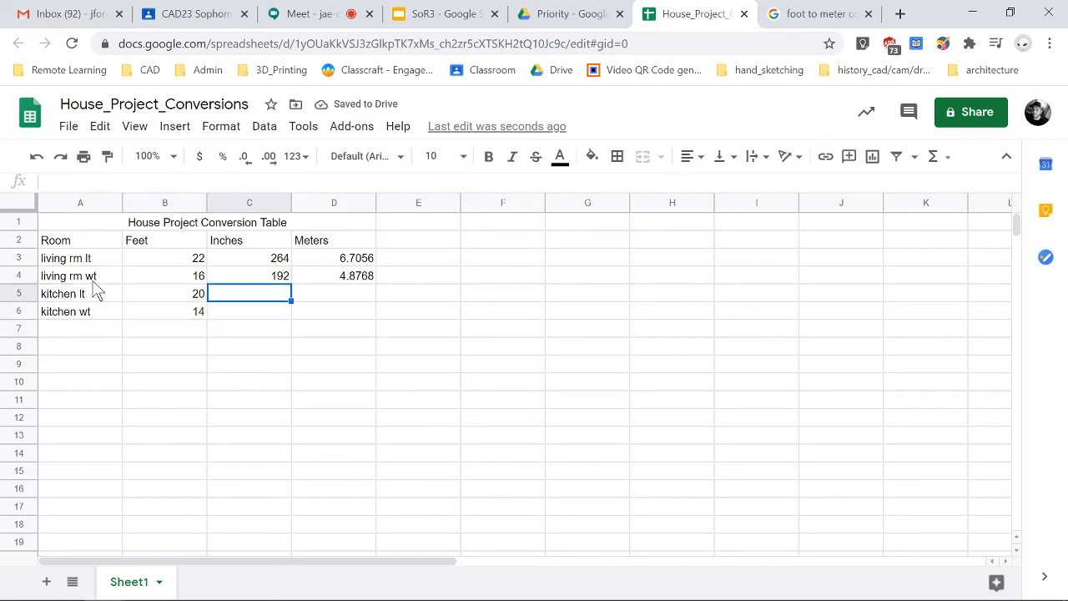
left_click(282, 272)
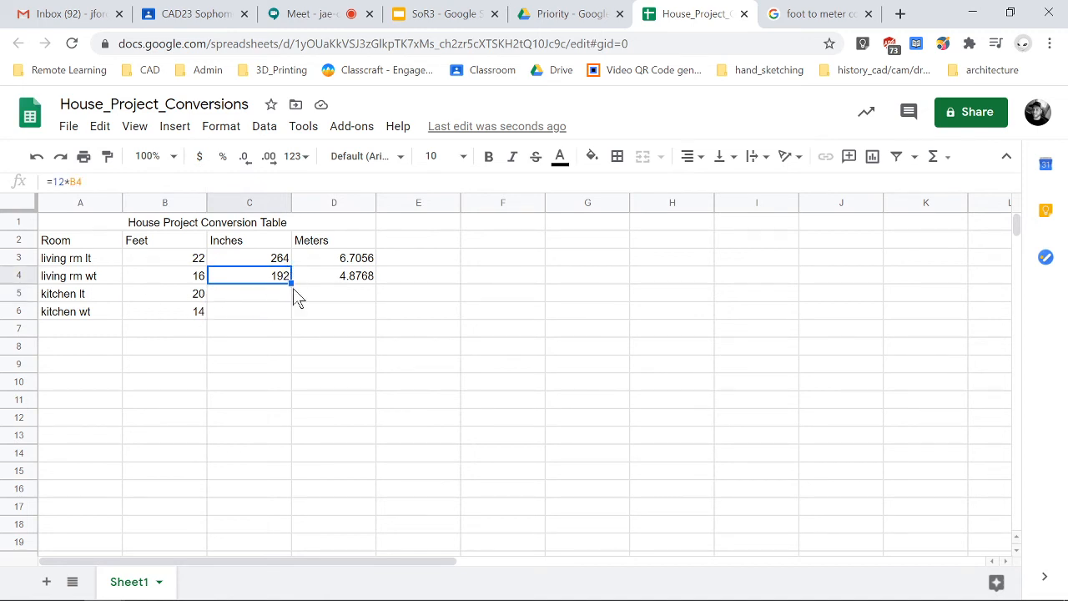
left_click_drag(291, 286, 290, 315)
Step: Fill the Meters formula from cell D4 down through D6 for the kitchen rows
left_click(358, 278)
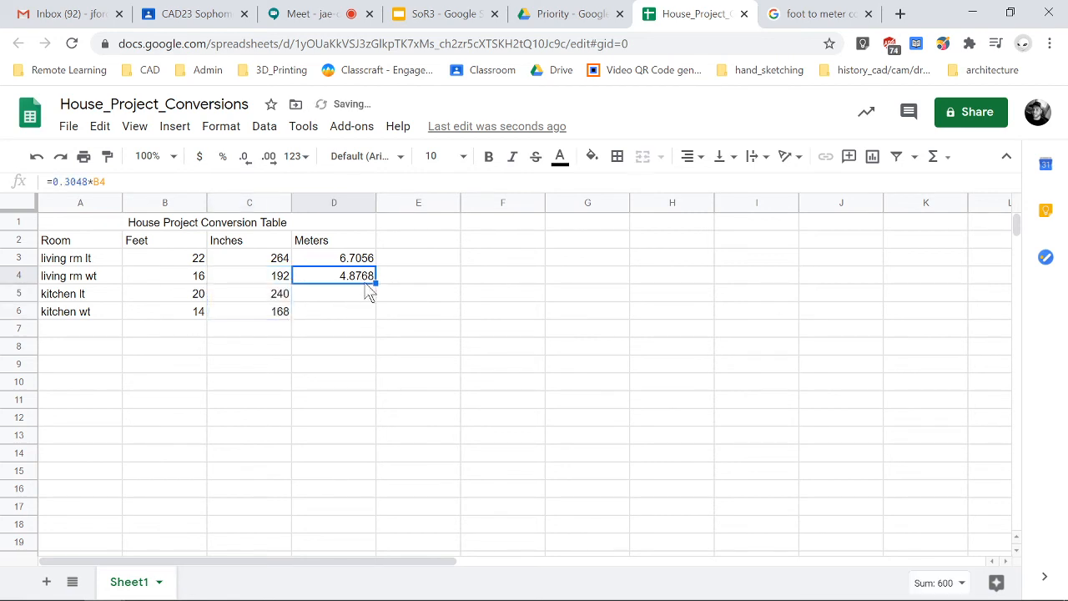
left_click_drag(377, 283, 374, 317)
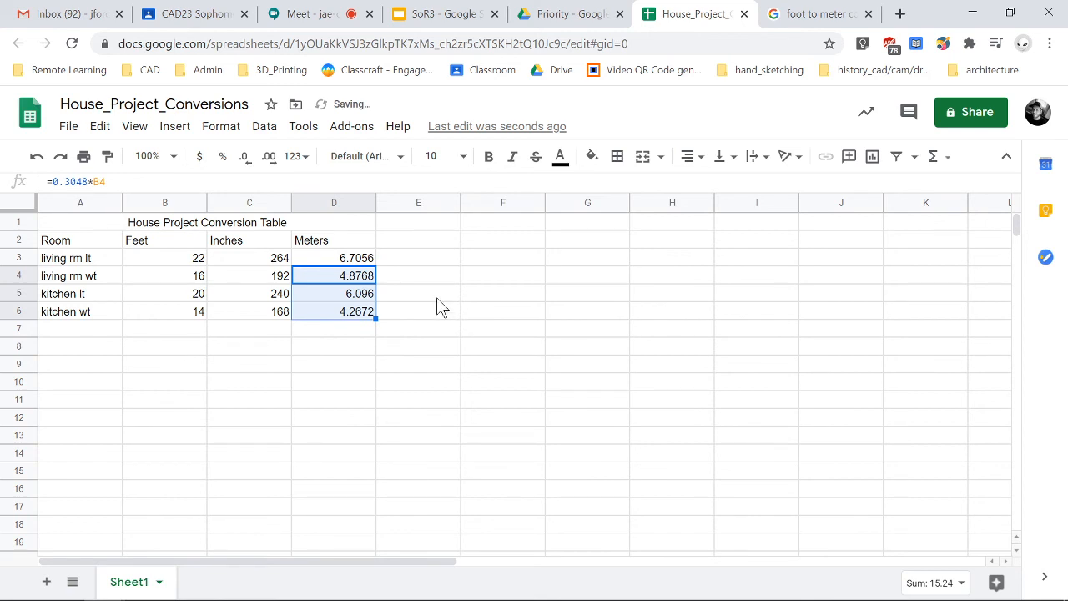
left_click(461, 296)
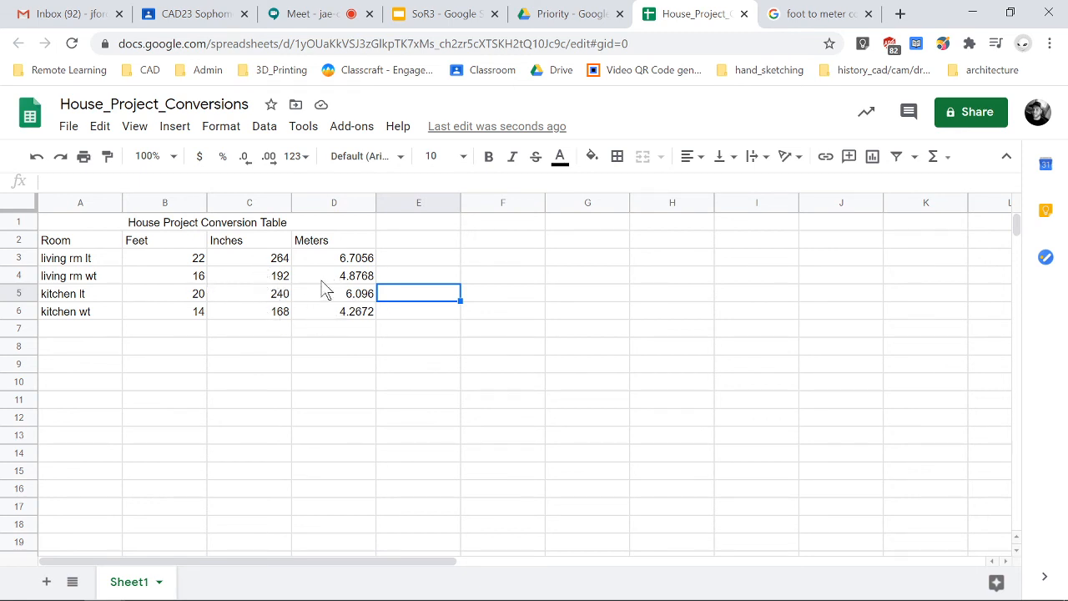
Step: Check the cell references in the Meters formulas in cells D3 through D5
left_click(350, 292)
left_click(354, 276)
left_click(350, 261)
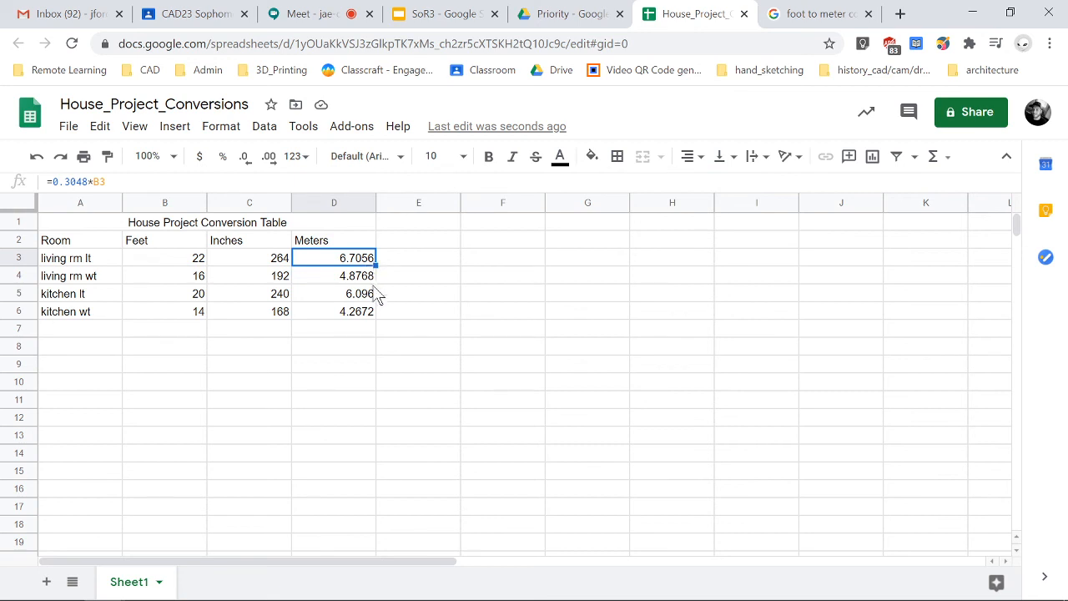
left_click(331, 278)
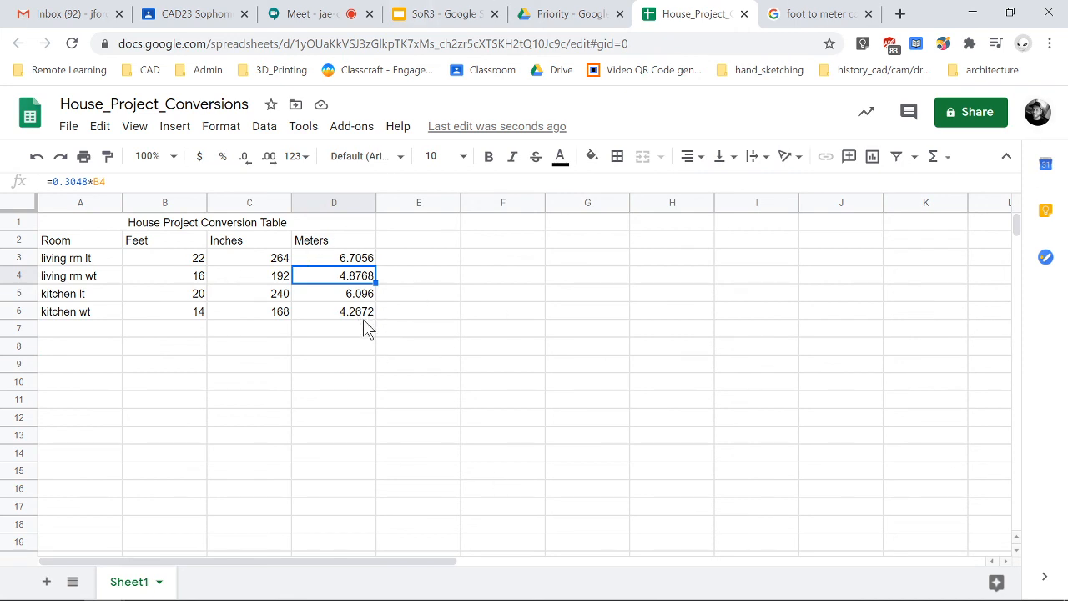
left_click(360, 347)
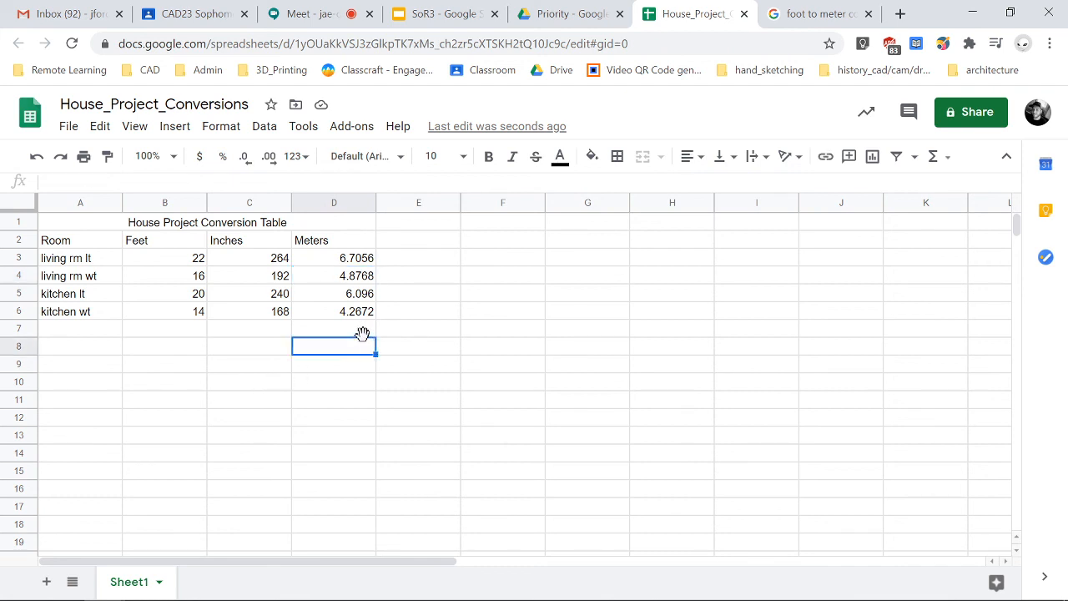
left_click(352, 328)
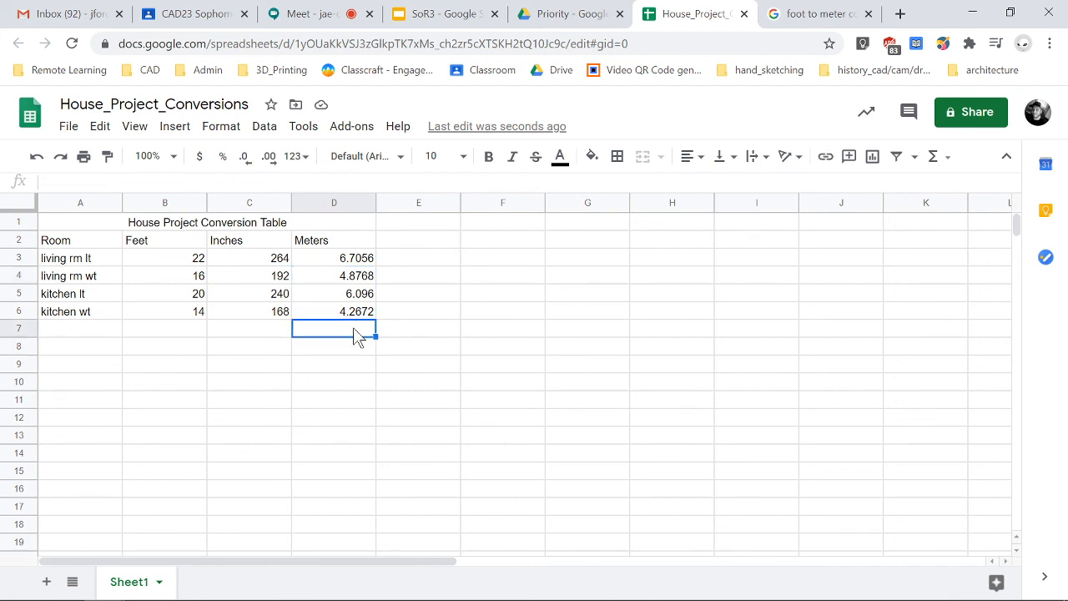
Step: Center the contents of the whole table horizontally, from the title row down through row 7
left_click(160, 223)
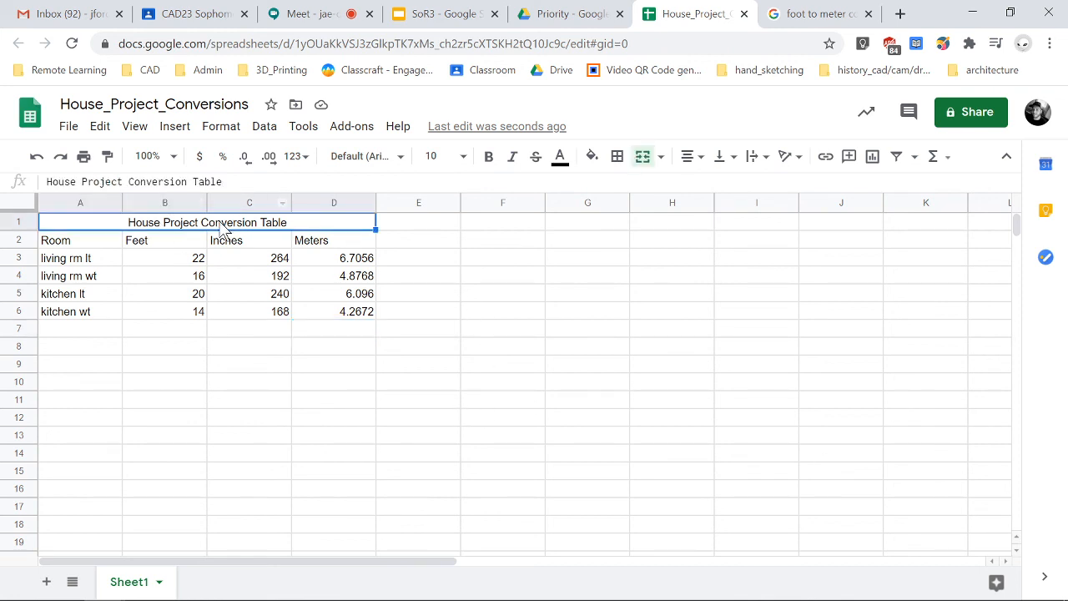
left_click_drag(223, 227, 224, 348)
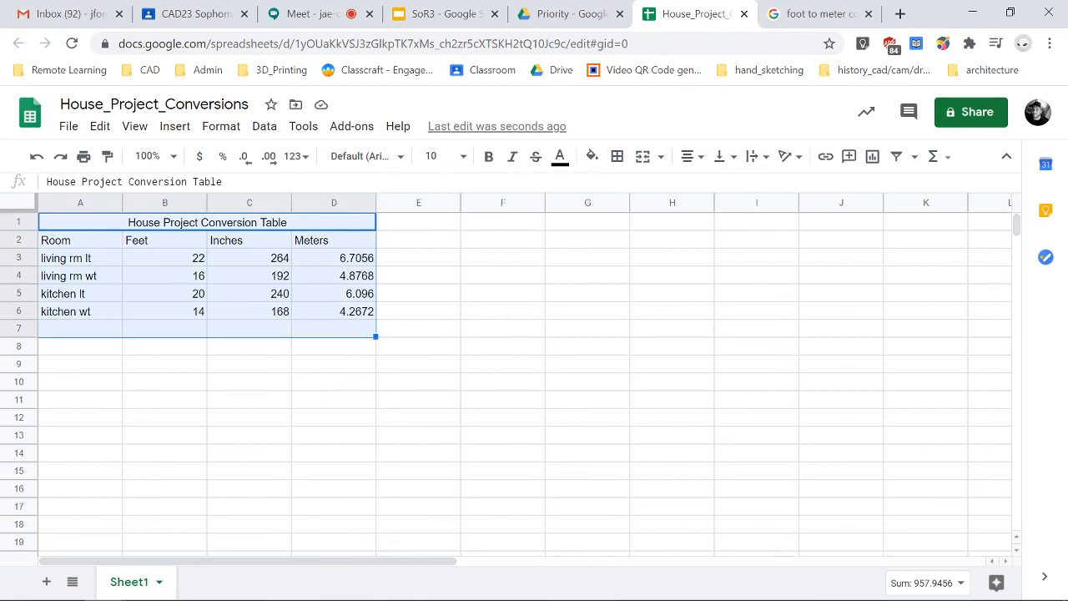
left_click(687, 157)
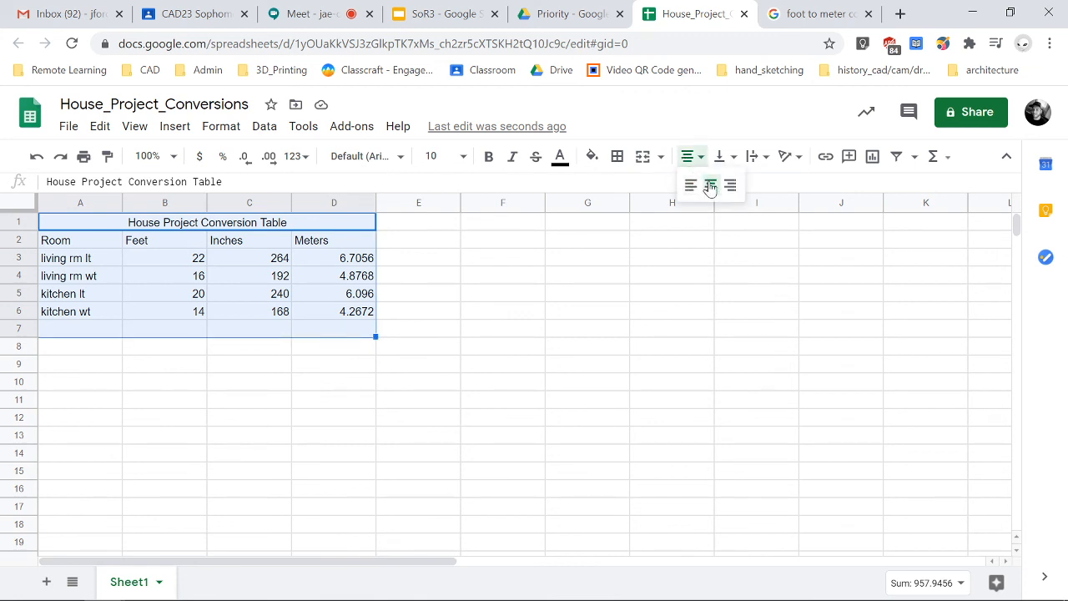
left_click(710, 187)
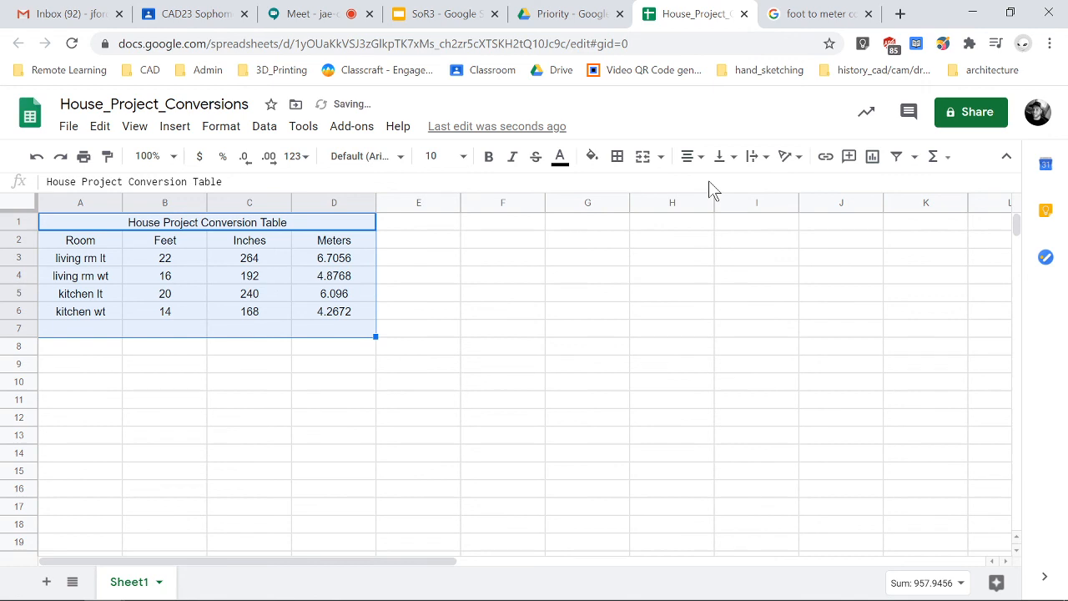
left_click(623, 326)
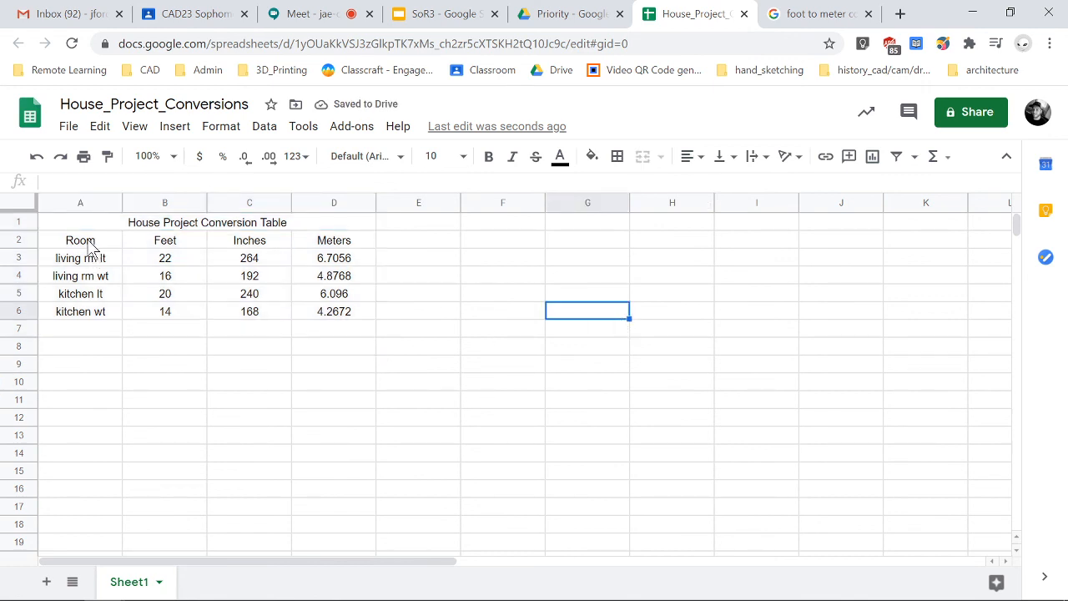
Step: Fill the header cells A2:D2 with gray
left_click_drag(76, 241, 338, 242)
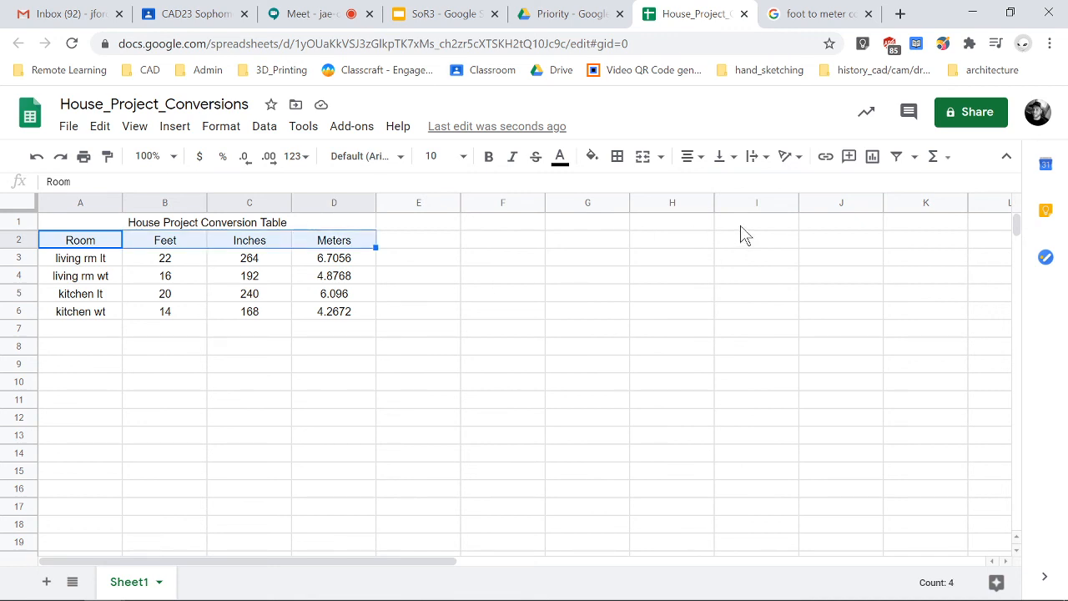
left_click(589, 159)
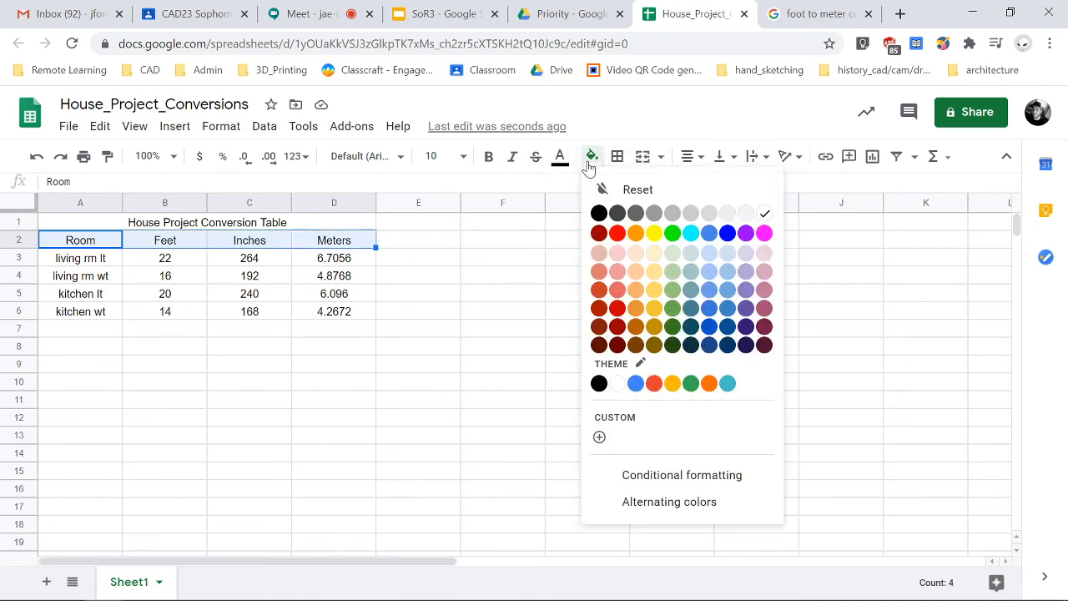
left_click(690, 213)
left_click(490, 296)
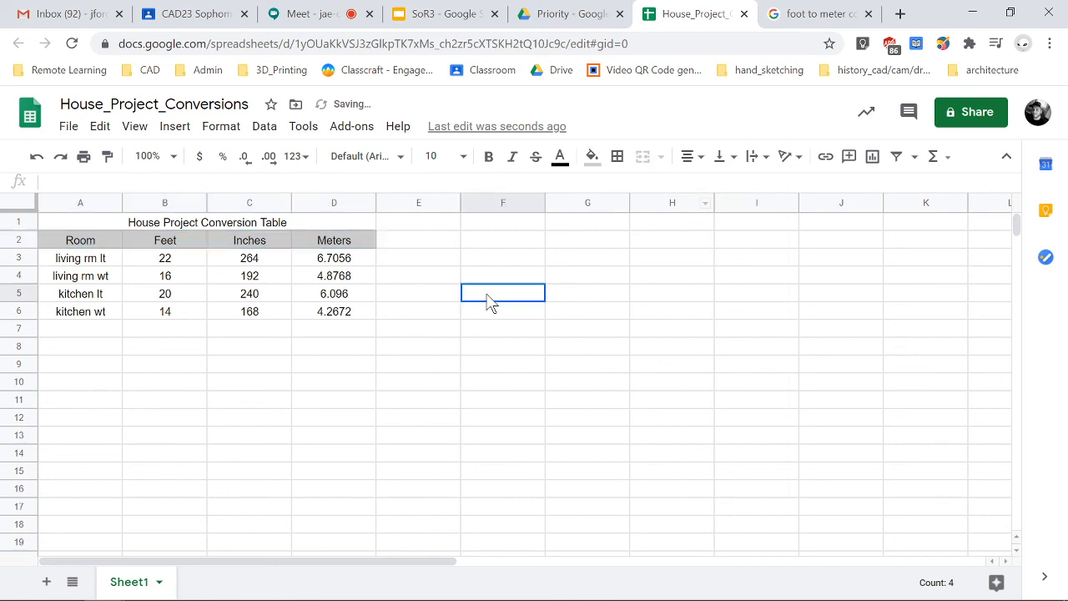
Step: Fill the room label cells A3:A6 with cyan
left_click_drag(66, 263, 69, 319)
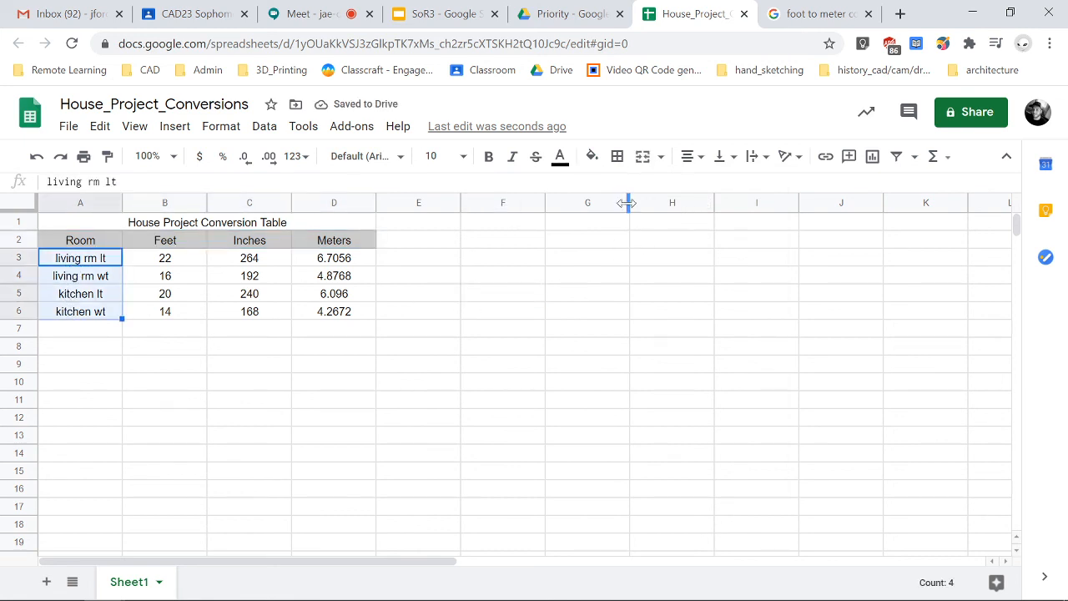
left_click(591, 158)
left_click(688, 234)
left_click(501, 309)
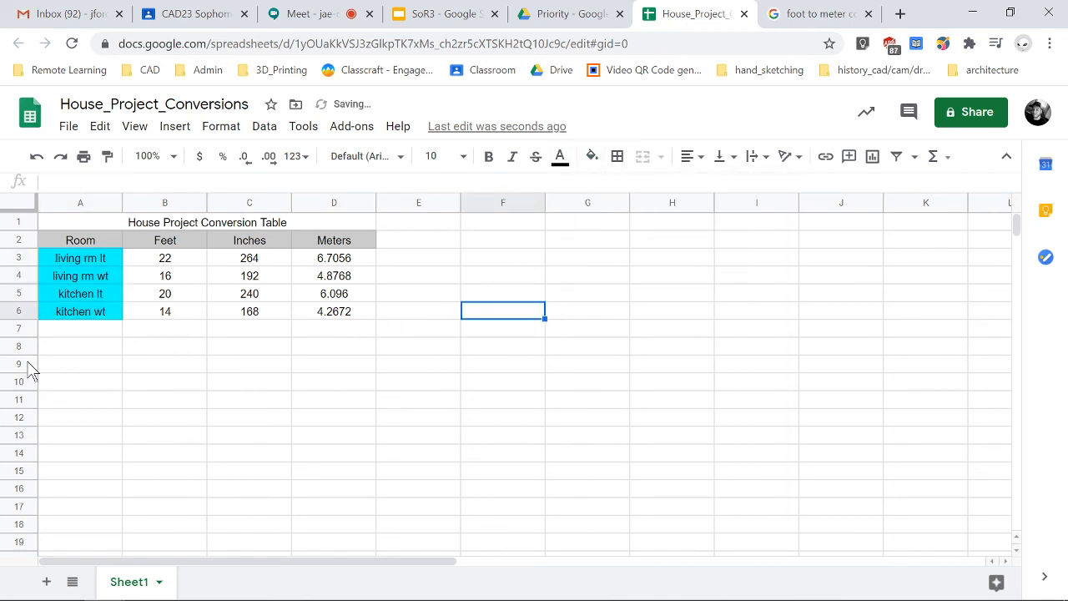
left_click(98, 274)
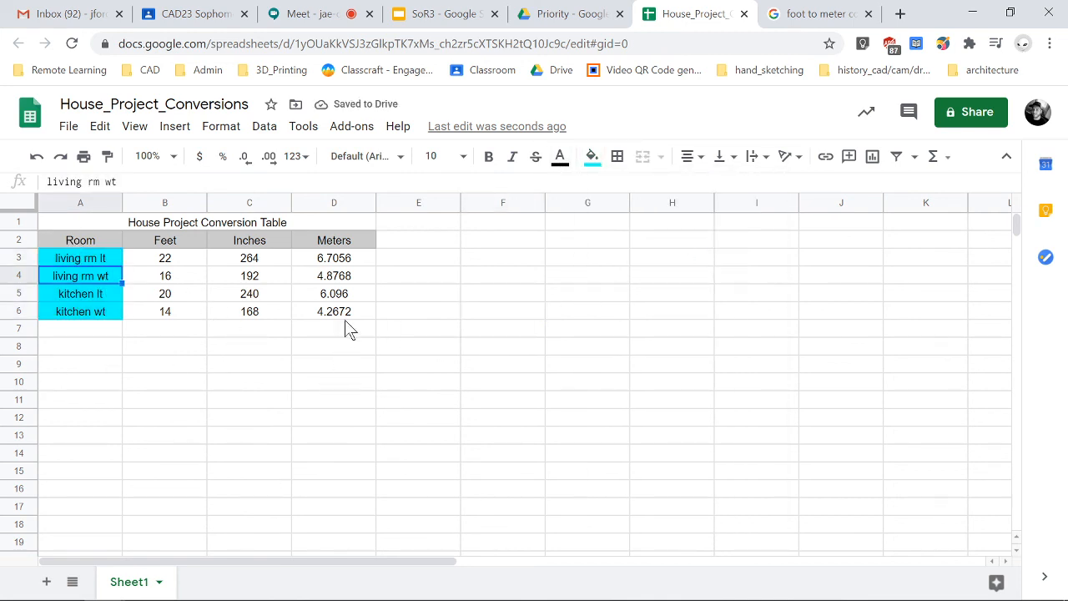
left_click(484, 297)
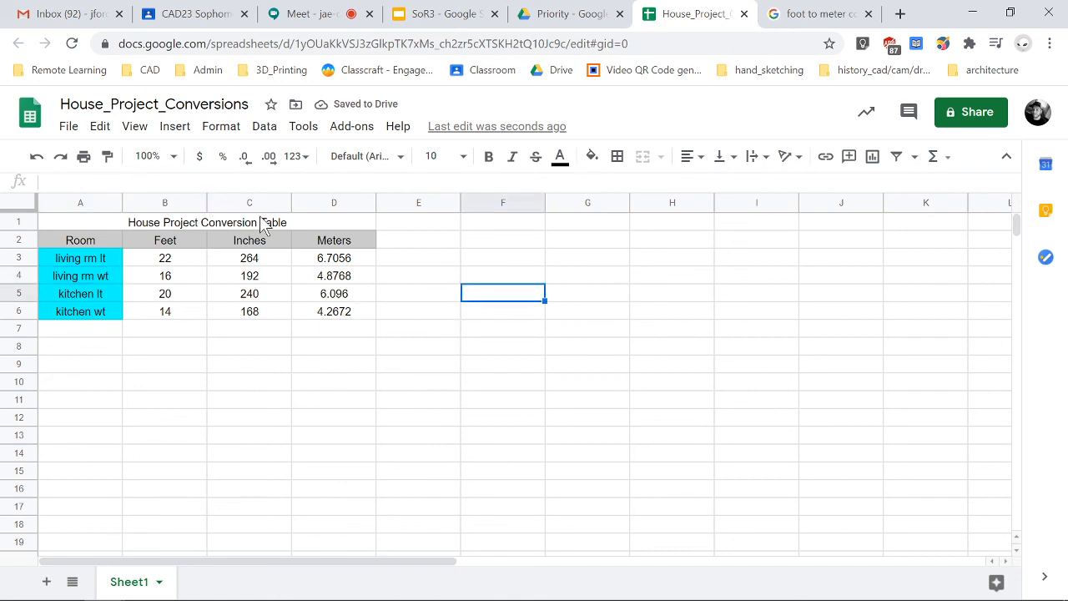
Step: Fill the merged title cell in row 1 with red
left_click(267, 221)
left_click(591, 156)
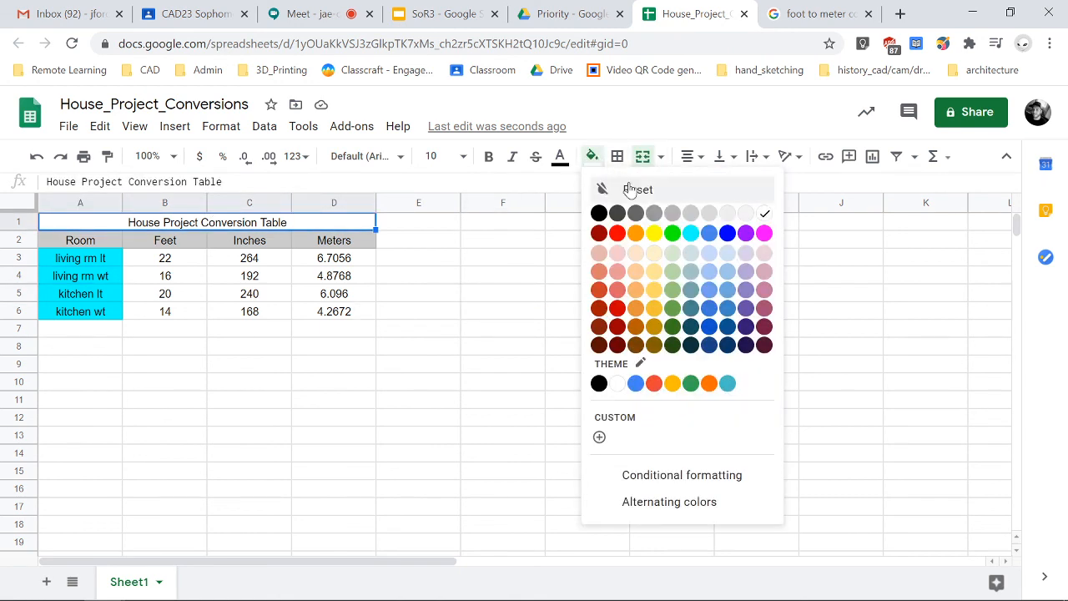
left_click(615, 233)
left_click(563, 336)
Step: Change the merged title cell's fill color to light orange
left_click(267, 222)
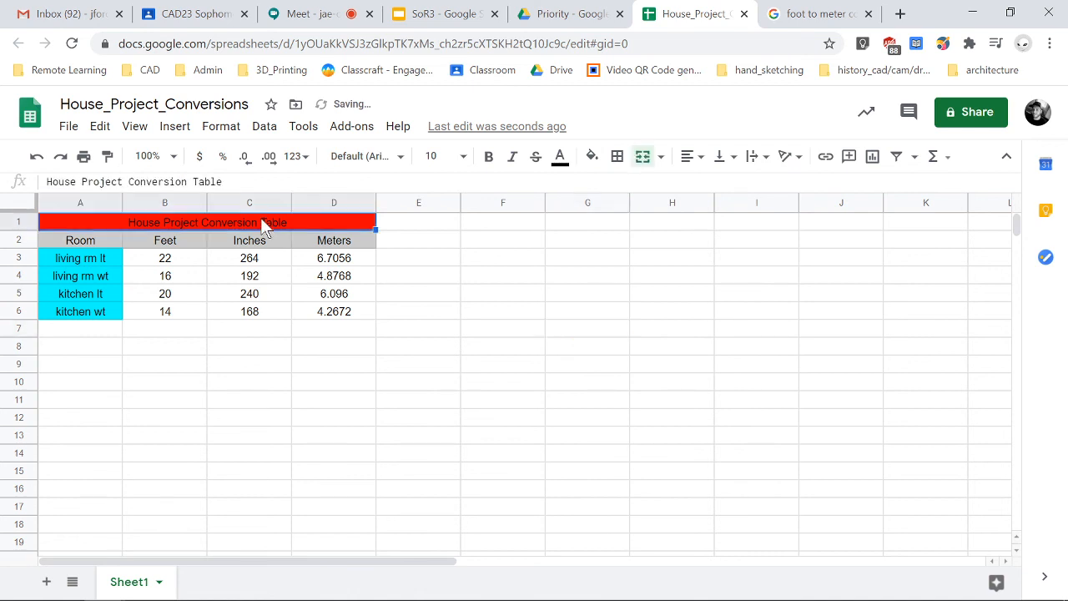
left_click(591, 156)
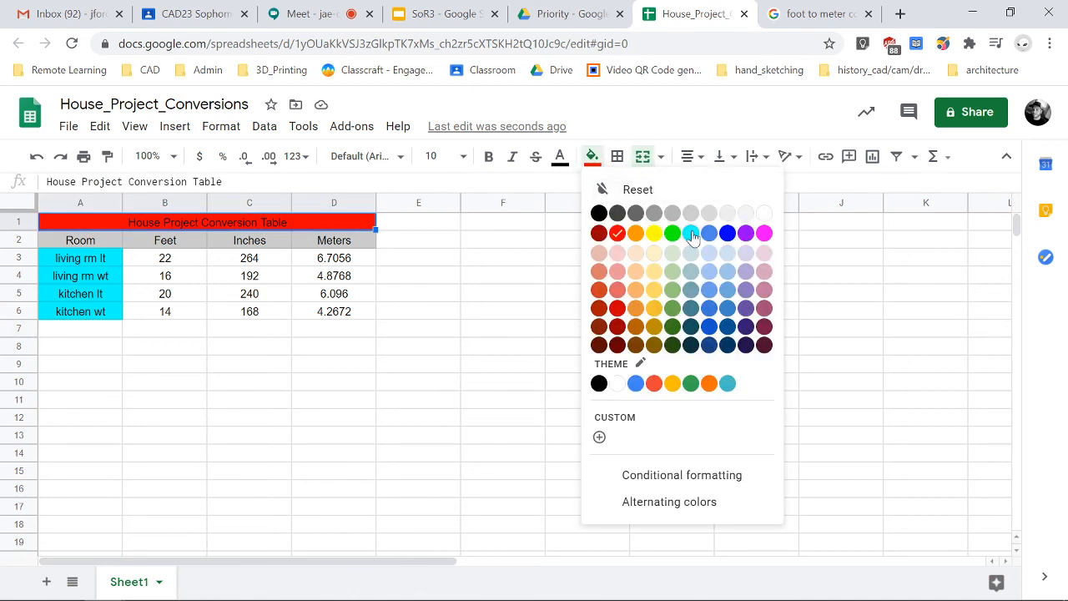
left_click(635, 274)
left_click(537, 346)
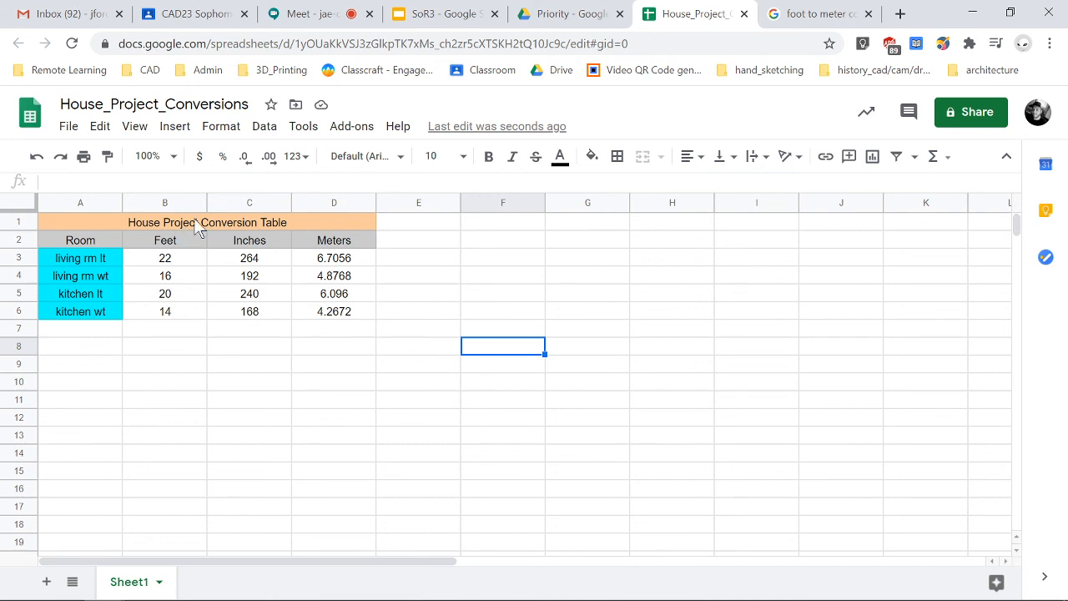
Step: Make the table title and the header row bold
left_click_drag(198, 221, 200, 236)
key("ctrl+b")
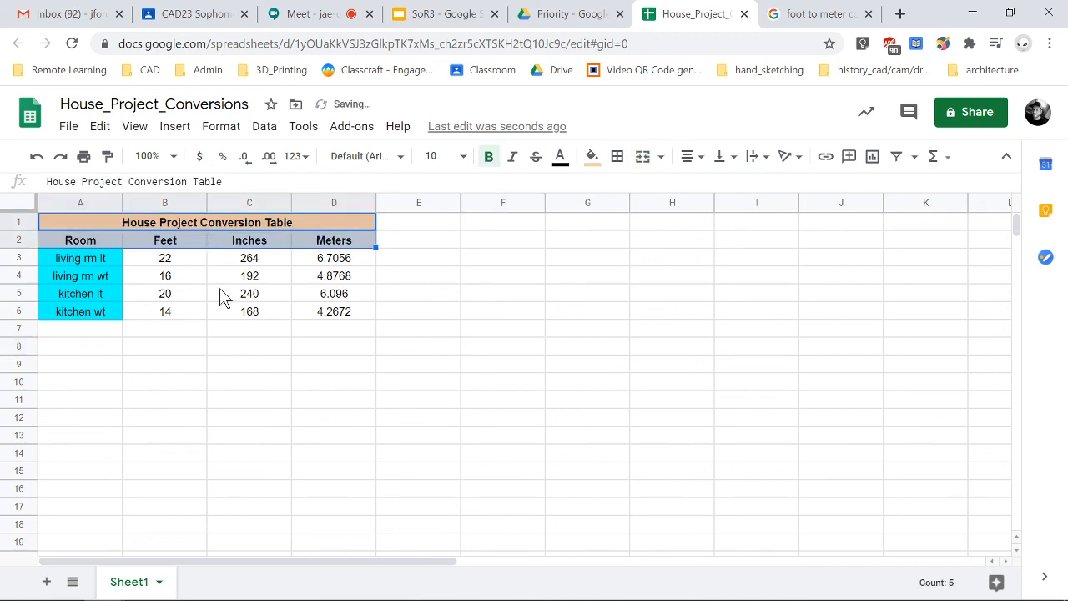
left_click(157, 345)
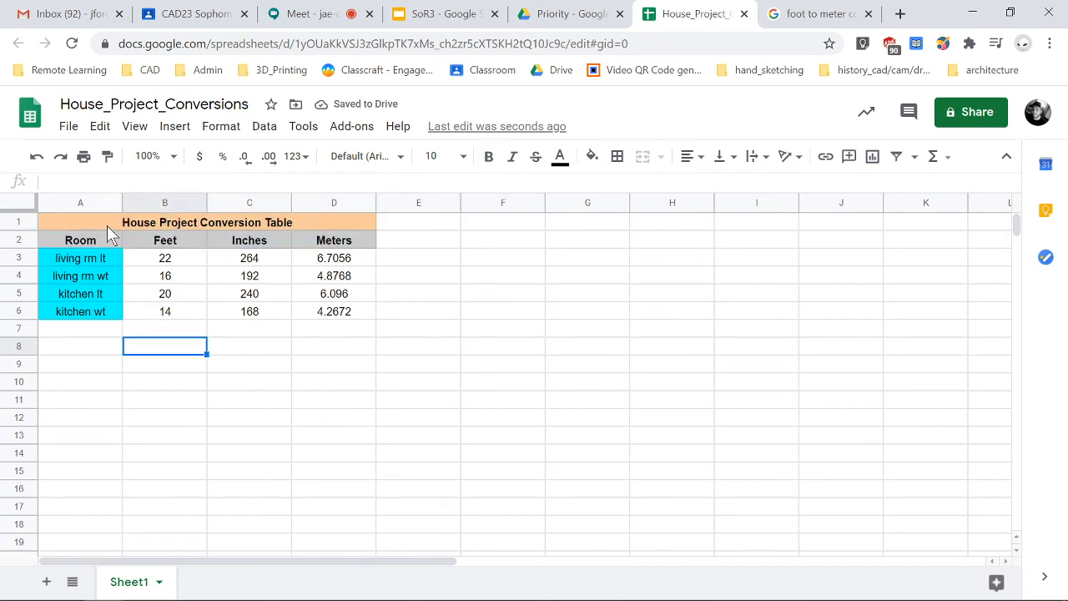
Step: Italicize the House Project Conversion Table title
left_click(167, 227)
key("ctrl+i")
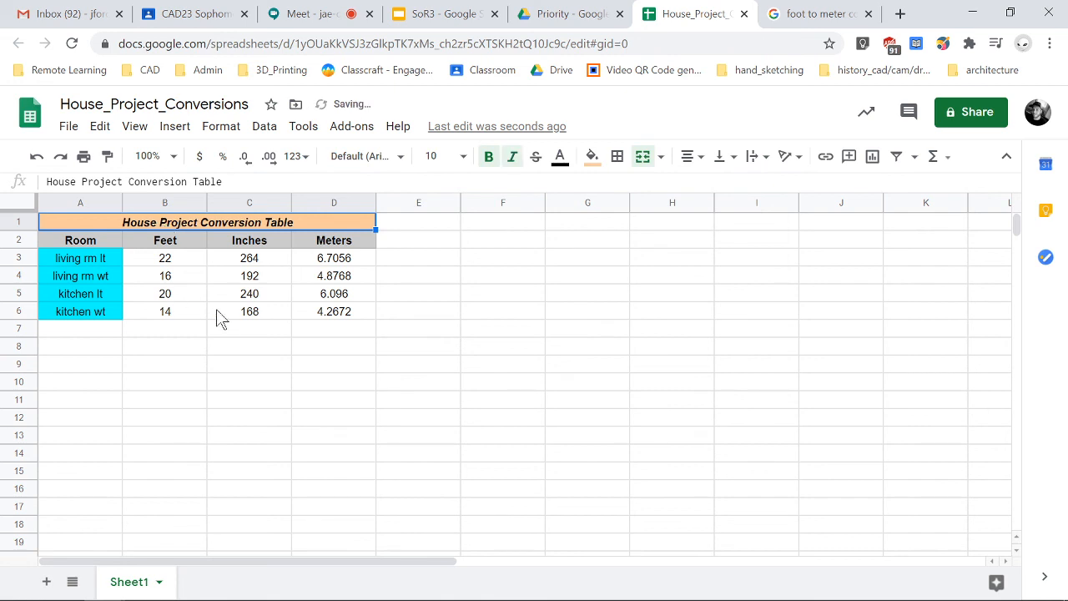
left_click(242, 399)
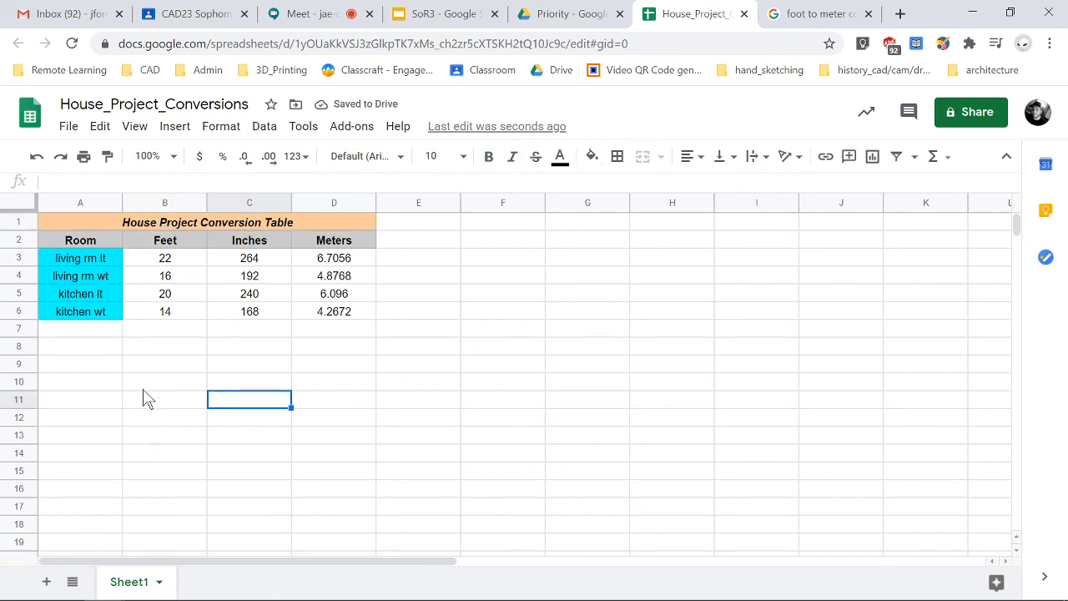
left_click(92, 258)
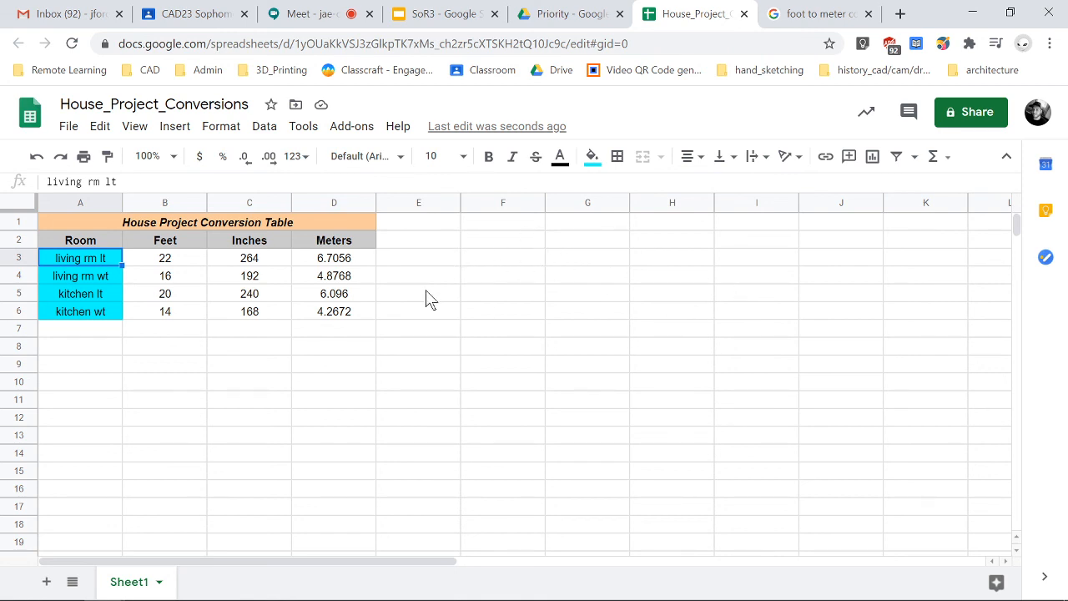
left_click(256, 346)
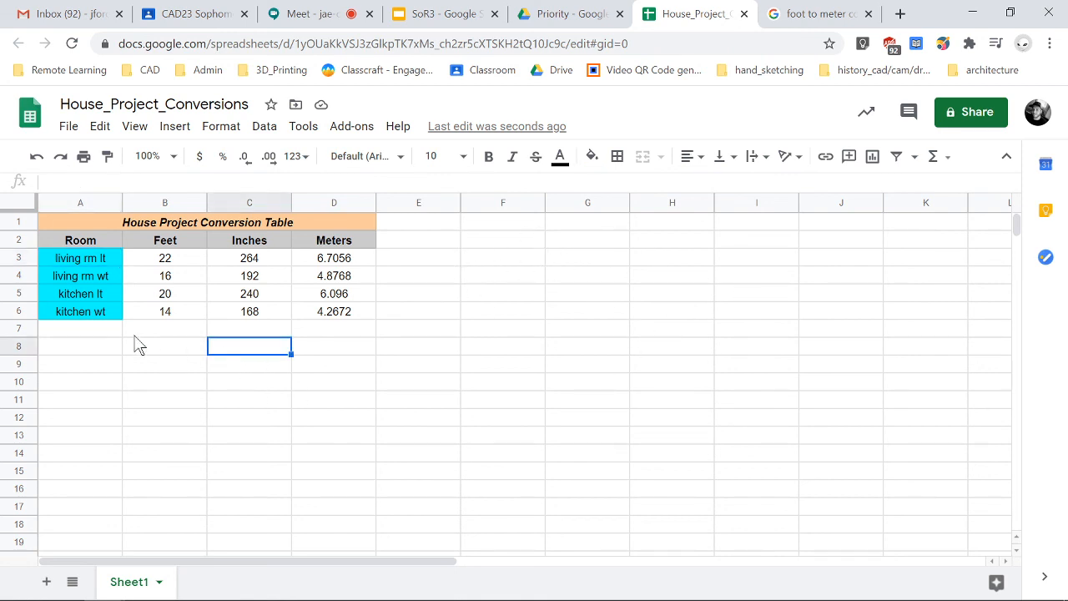
left_click(91, 332)
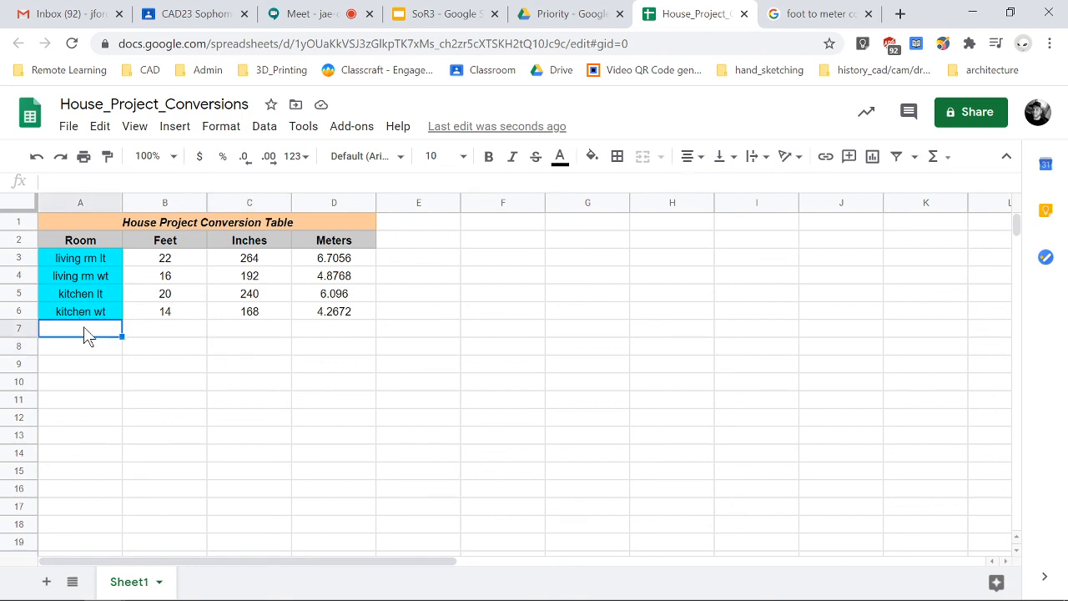
left_click_drag(84, 327, 338, 344)
left_click(223, 358)
left_click(256, 310)
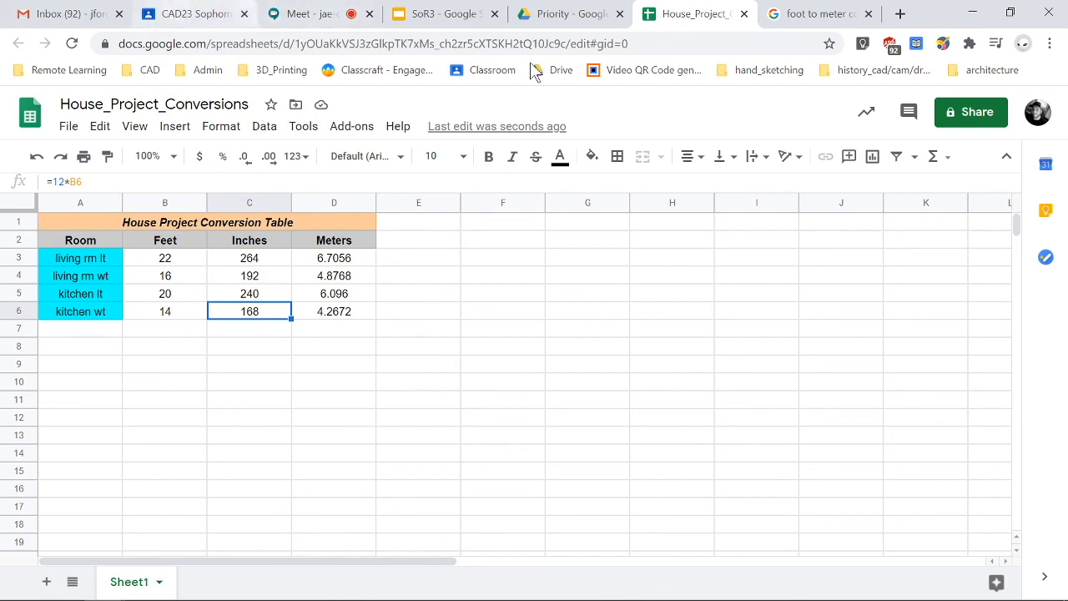
left_click(188, 584)
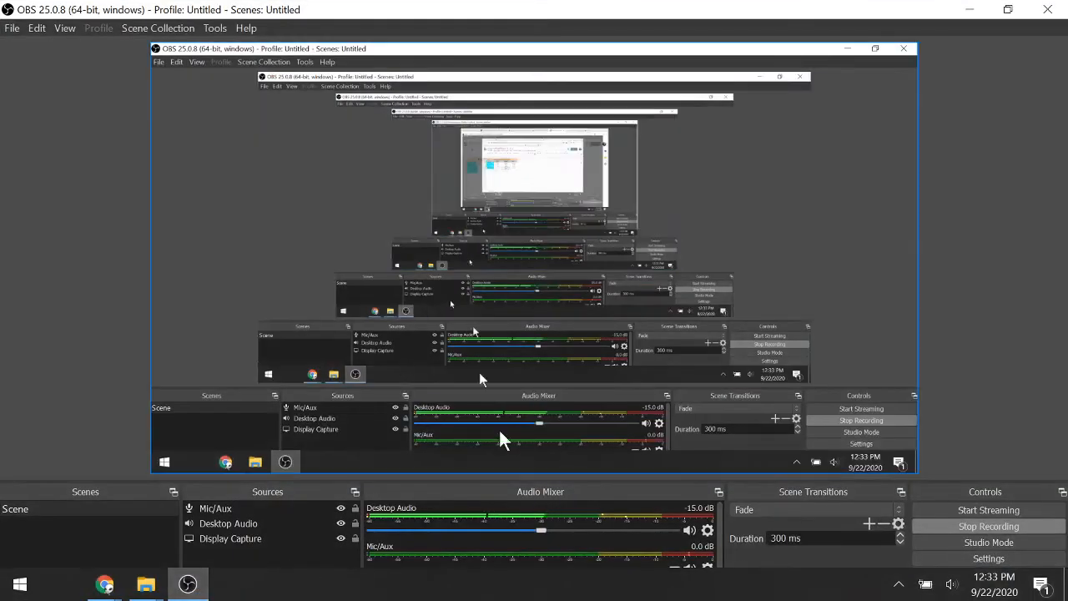